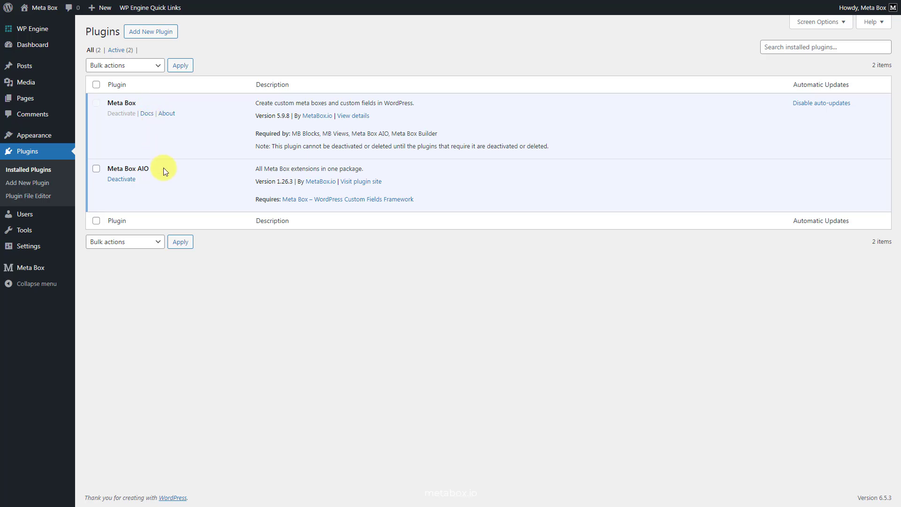
# - Open the Meta Box extensions list and examine which extensions are enabled
pyautogui.moveTo(50, 263)
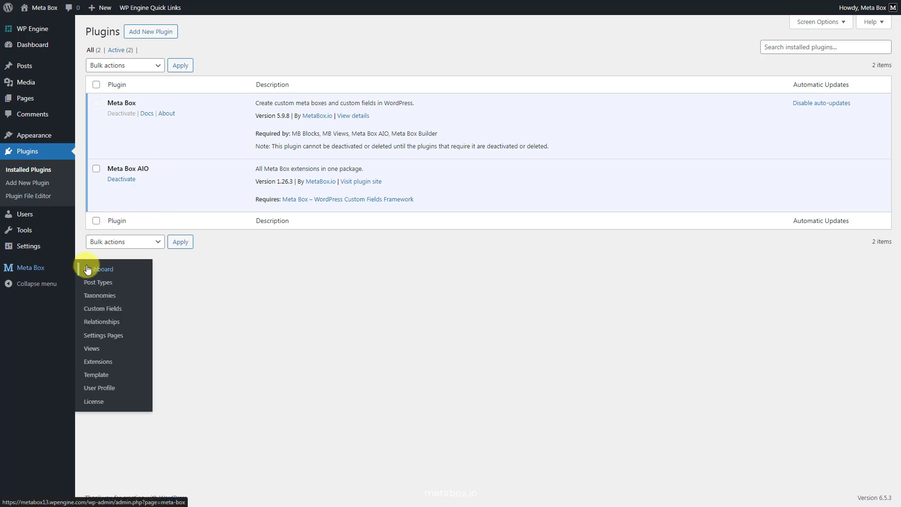
pyautogui.click(90, 362)
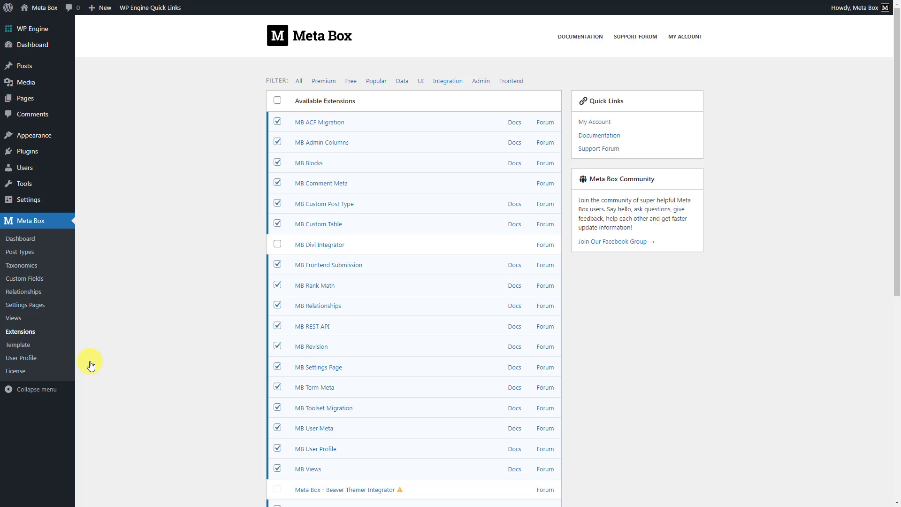
pyautogui.scroll(-6, 91, 364)
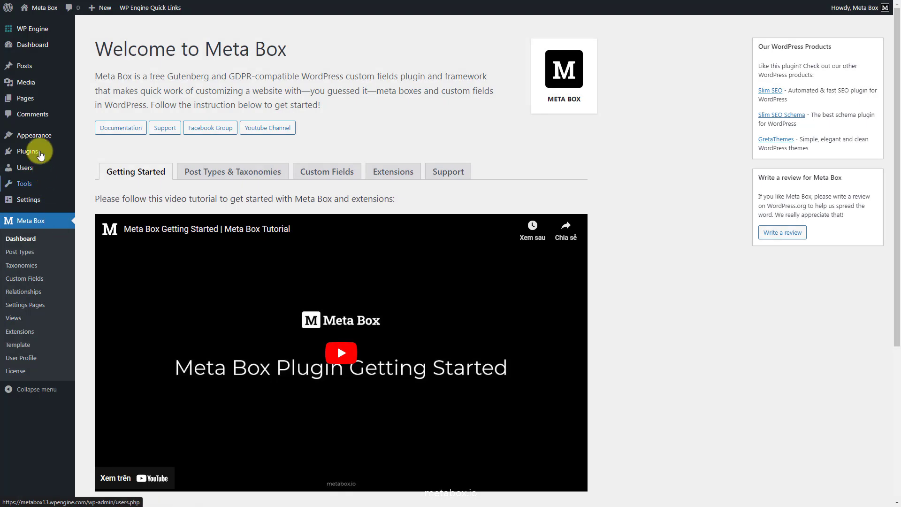
# - Create a new page titled "Pricing Table" and publish it
pyautogui.moveTo(32, 101)
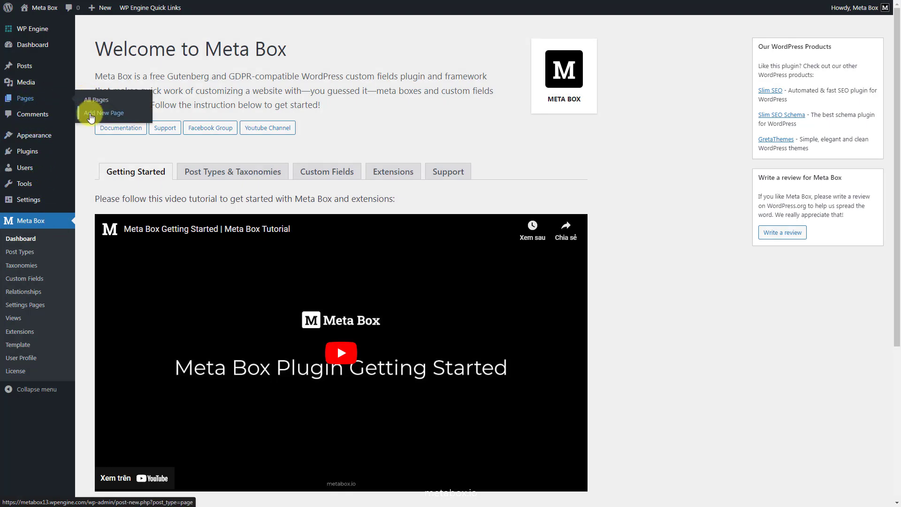
pyautogui.click(91, 118)
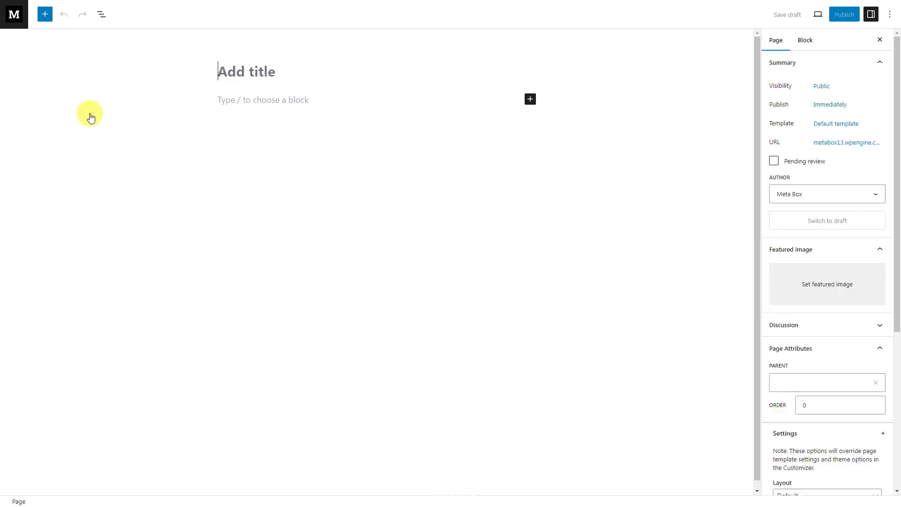
pyautogui.click(386, 68)
pyautogui.write('Pricing Table')
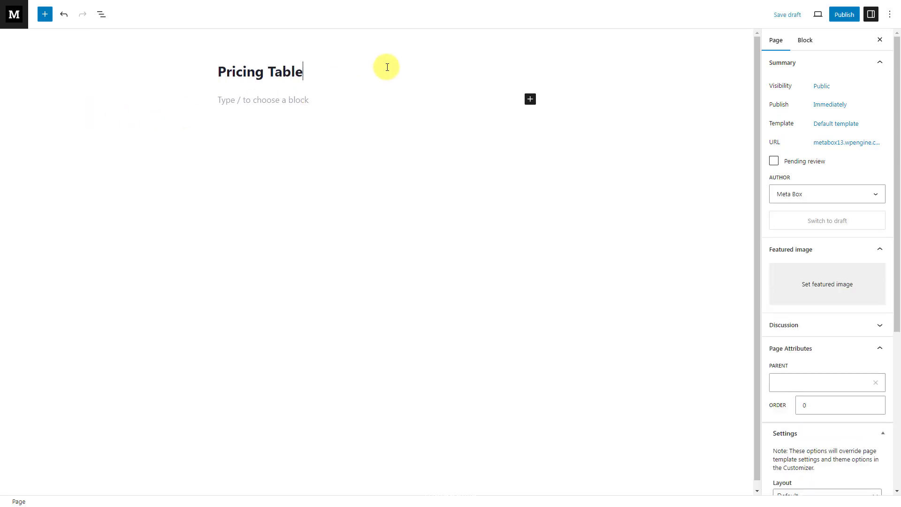
pyautogui.click(843, 15)
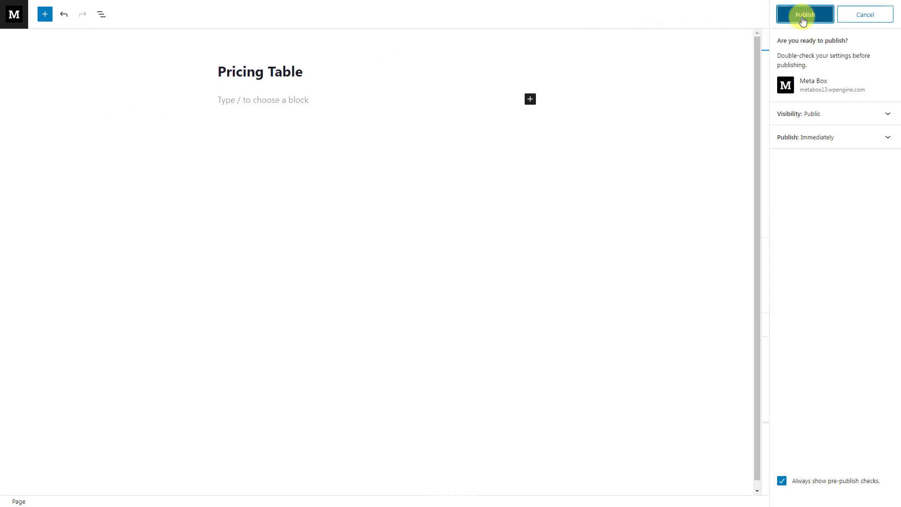
pyautogui.click(803, 18)
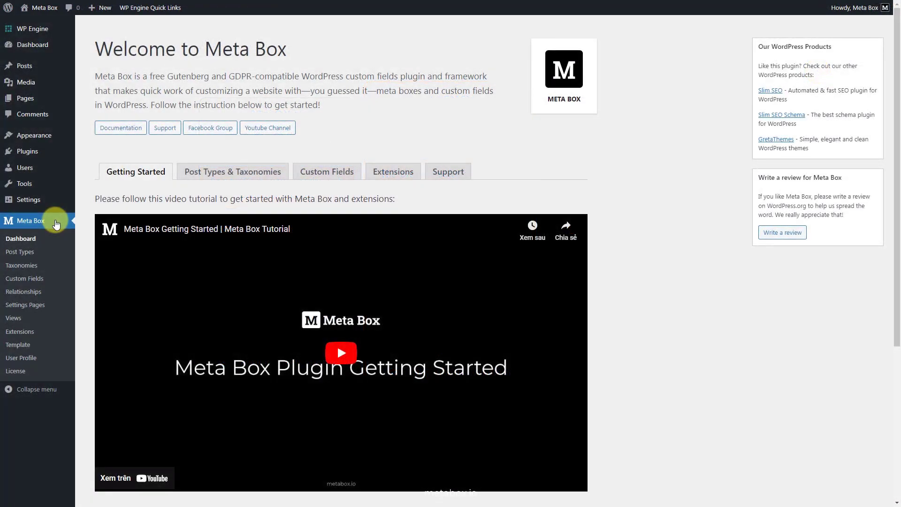
# - Create a new Meta Box custom field group titled "Pricing Table Information"
pyautogui.click(29, 280)
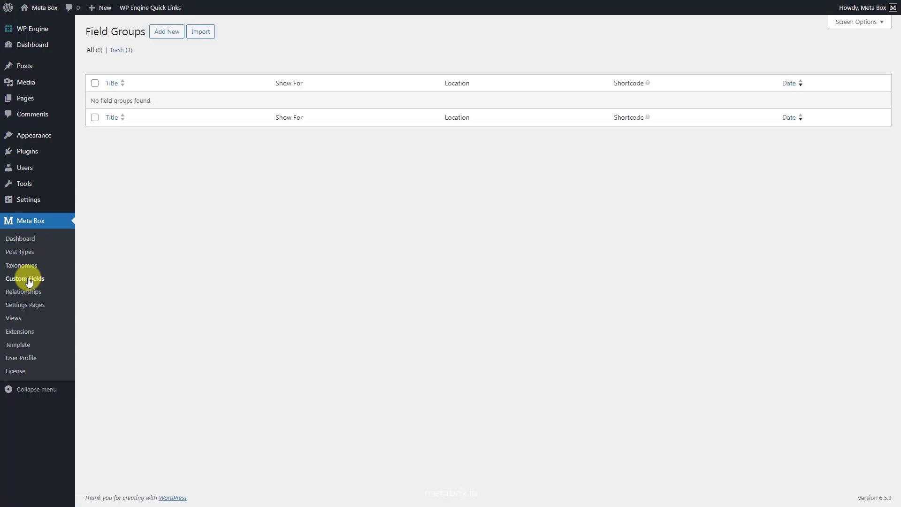
pyautogui.click(165, 33)
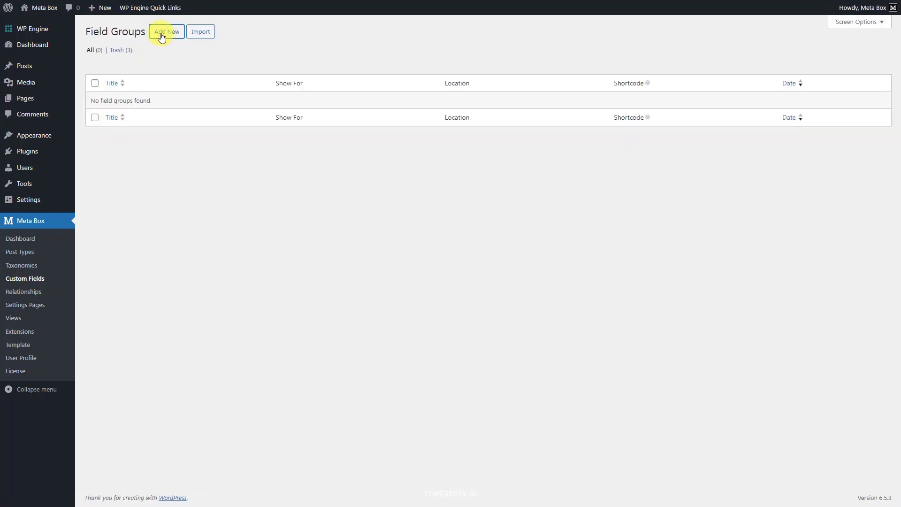
pyautogui.write('Pricing Table Infor')
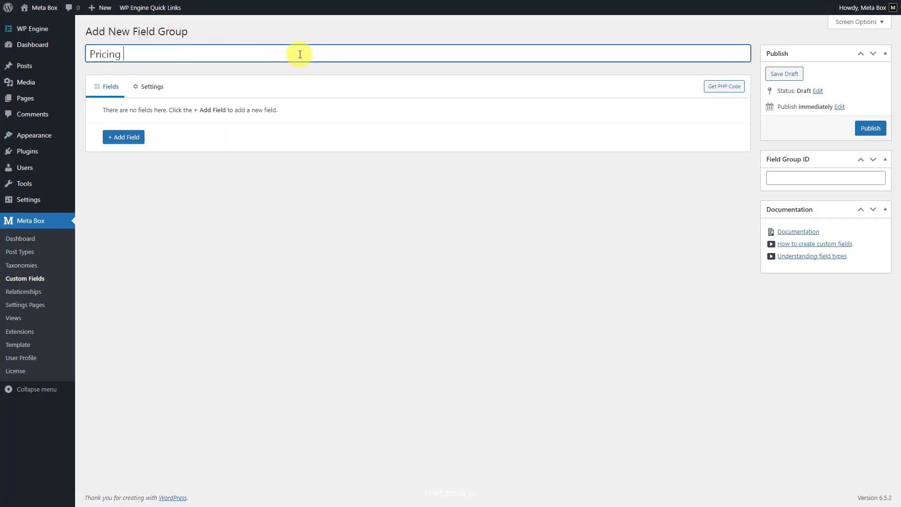
pyautogui.write('mation')
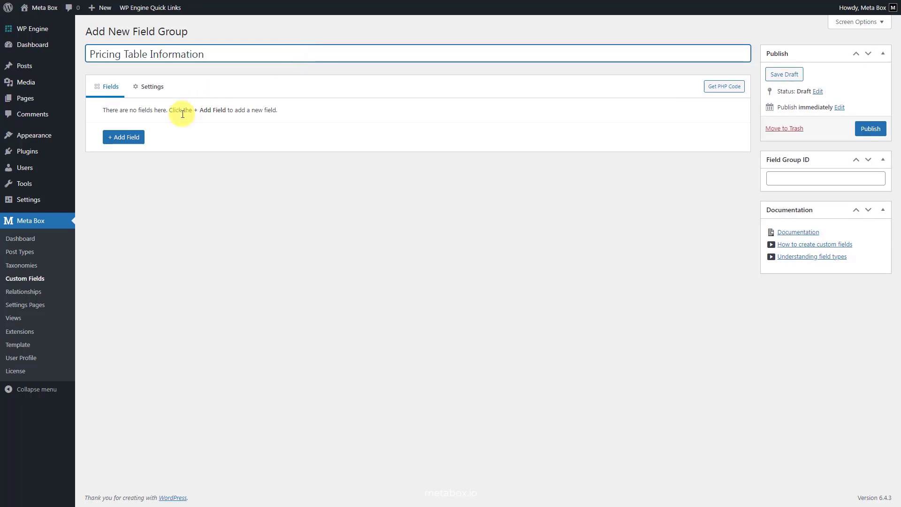
# - Add a Group field to the field group and label it "Plans"
pyautogui.click(127, 137)
pyautogui.write('gr')
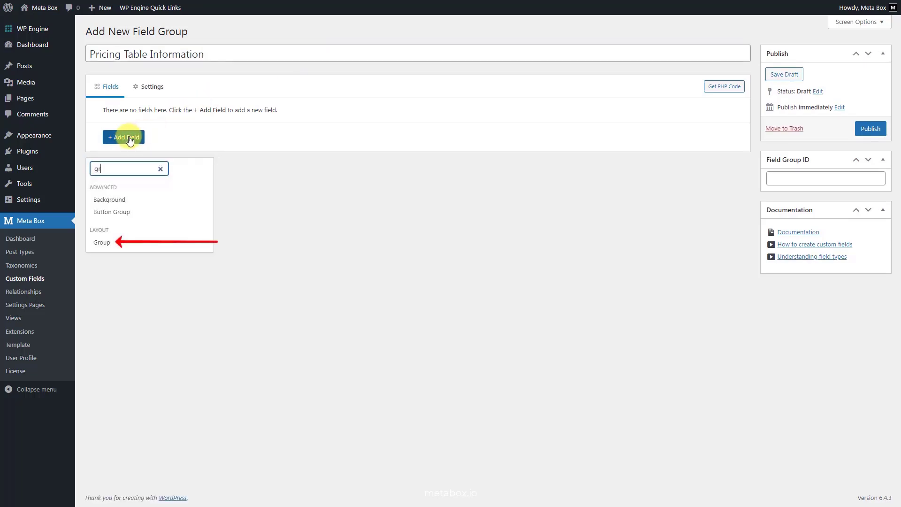
pyautogui.click(121, 242)
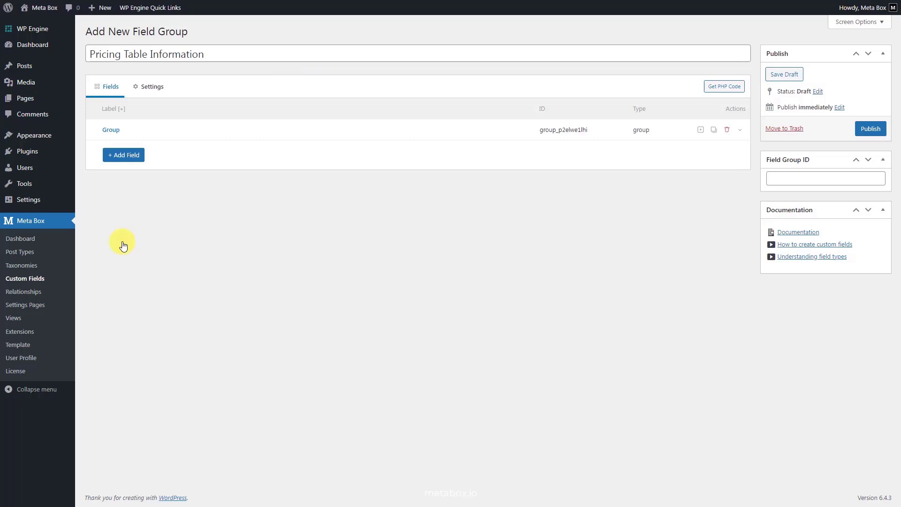
pyautogui.click(303, 134)
pyautogui.click(305, 172)
pyautogui.hotkey('ctrl', 'a')
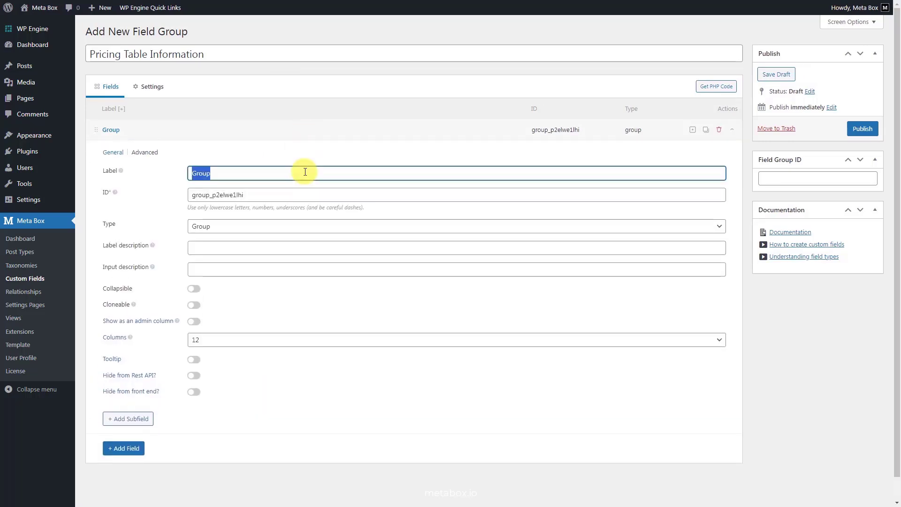
pyautogui.write('Plans')
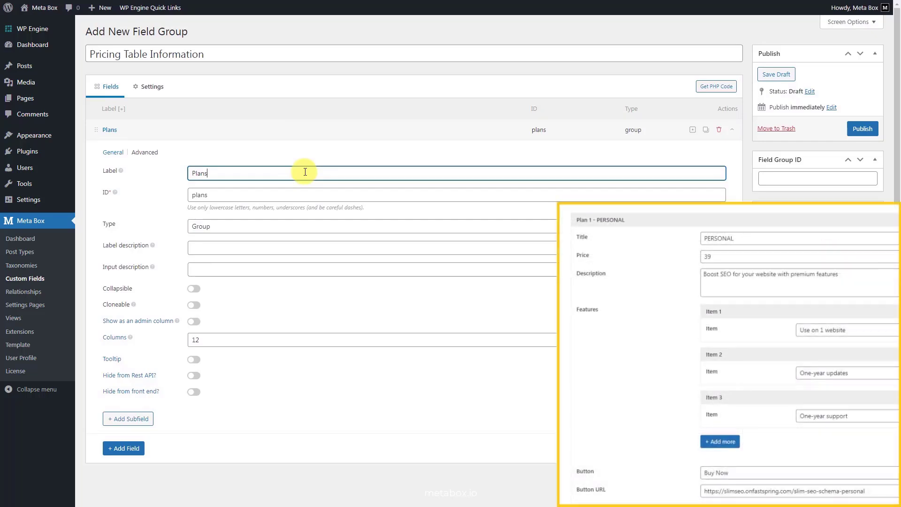
# - Add a Text subfield to the Plans group and label it "Title"
pyautogui.click(128, 418)
pyautogui.write('text')
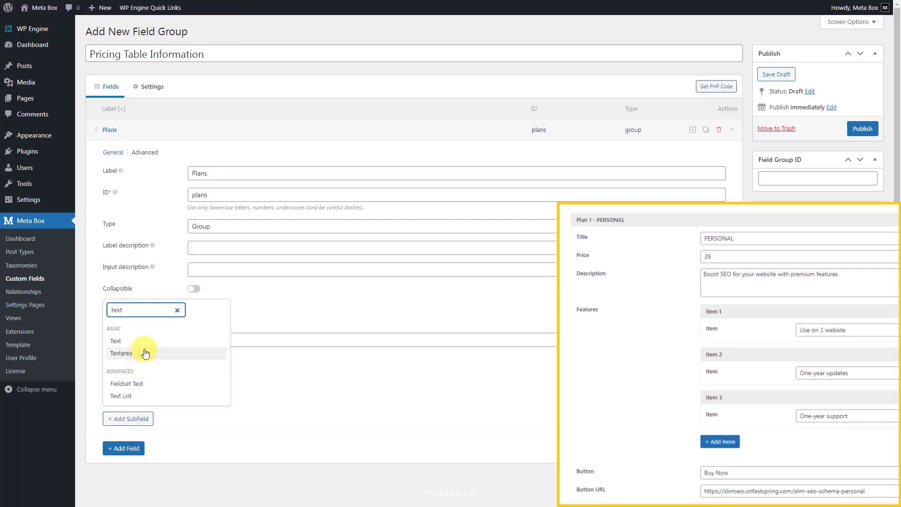
pyautogui.click(150, 342)
pyautogui.scroll(-2, 149, 343)
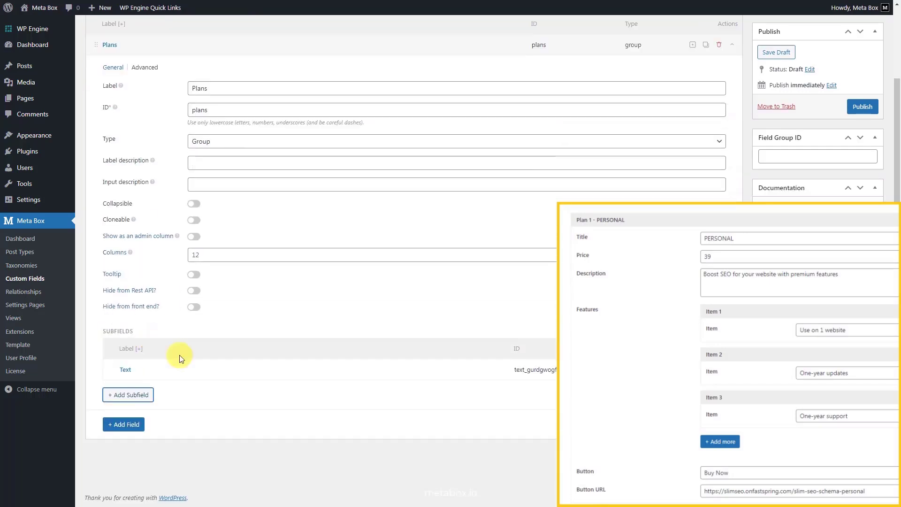
pyautogui.click(292, 370)
pyautogui.tripleClick(316, 416)
pyautogui.write('Title')
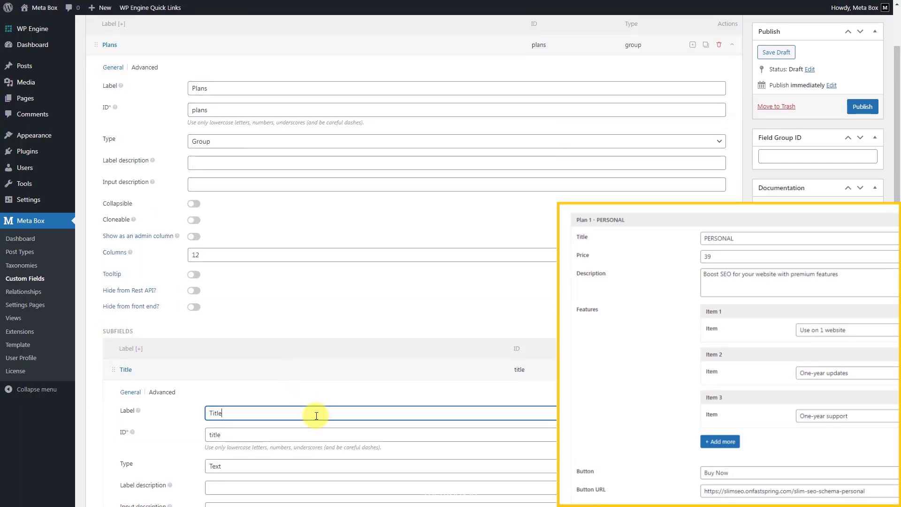
pyautogui.click(316, 367)
# - Add a Number subfield to the Plans group and label it "Price"
pyautogui.click(131, 399)
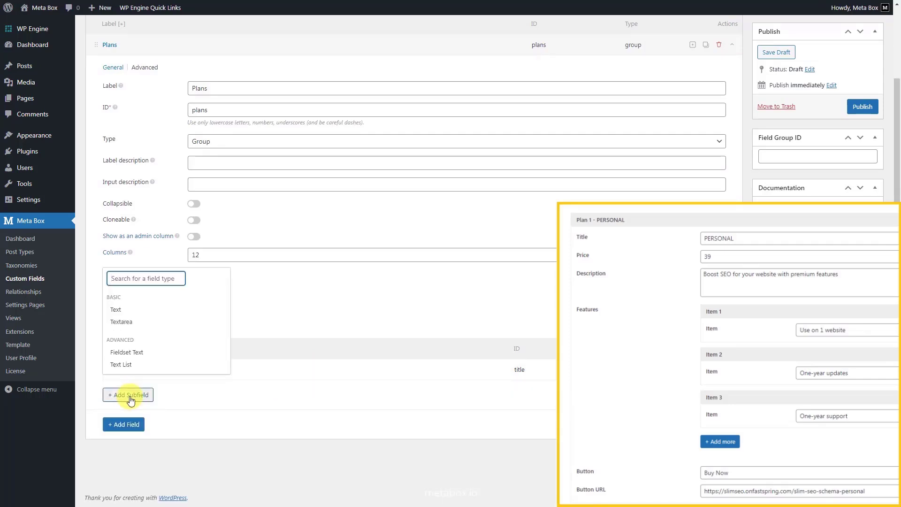
pyautogui.write('num')
pyautogui.click(127, 503)
pyautogui.scroll(2, 131, 454)
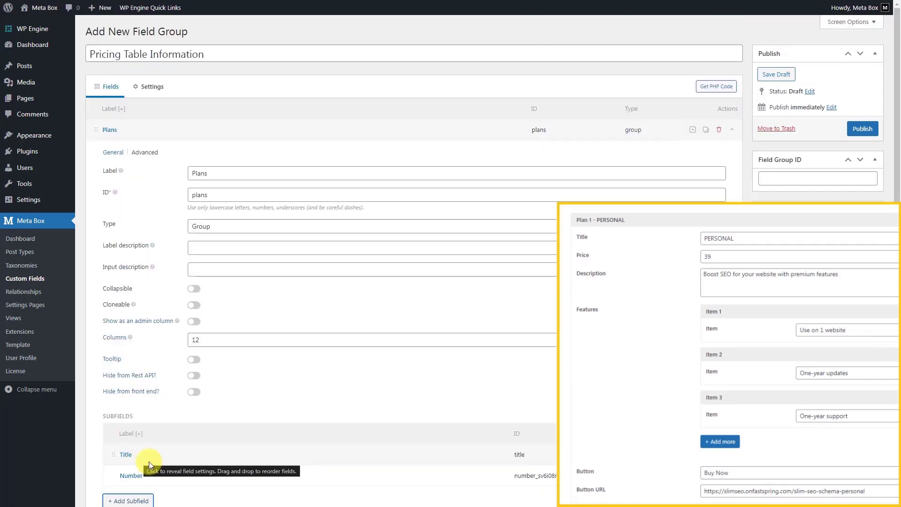
pyautogui.scroll(-2, 277, 444)
pyautogui.click(306, 370)
pyautogui.click(304, 413)
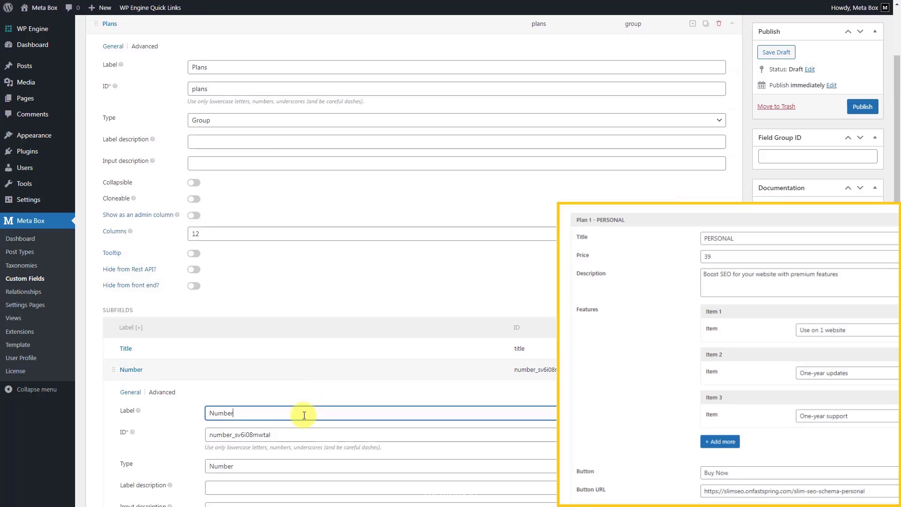
pyautogui.hotkey('ctrl', 'a')
pyautogui.write('Price')
pyautogui.click(305, 369)
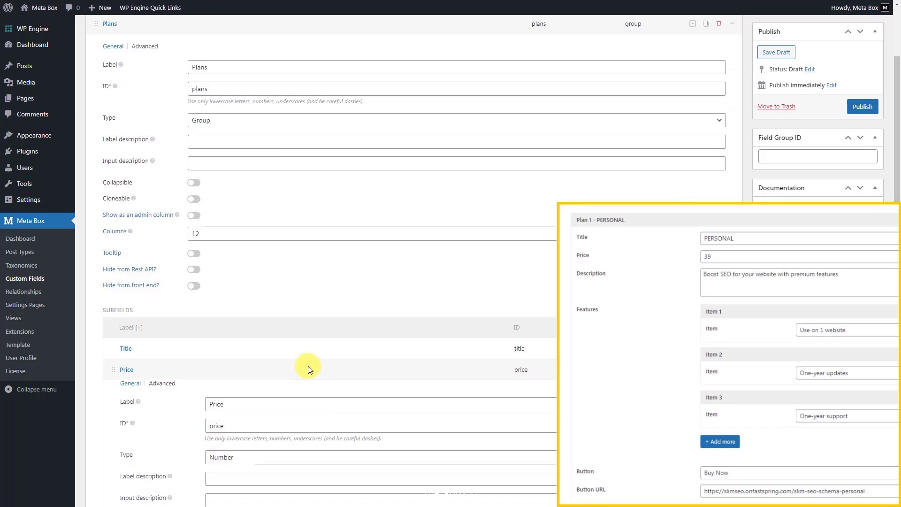
# - Add a Textarea subfield to the Plans group and label it "Description"
pyautogui.click(142, 396)
pyautogui.write('text')
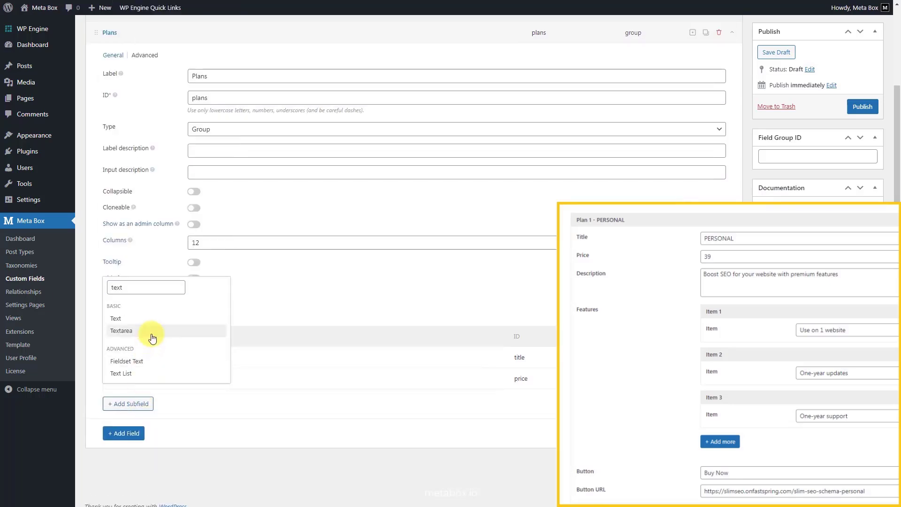
pyautogui.click(157, 350)
pyautogui.scroll(-3, 283, 382)
pyautogui.click(308, 376)
pyautogui.click(308, 413)
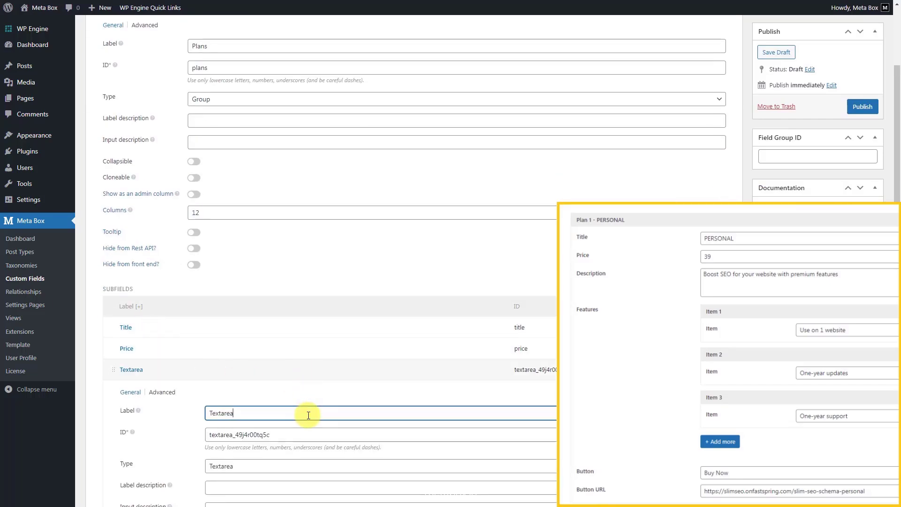
pyautogui.hotkey('ctrl', 'a')
pyautogui.write('Description')
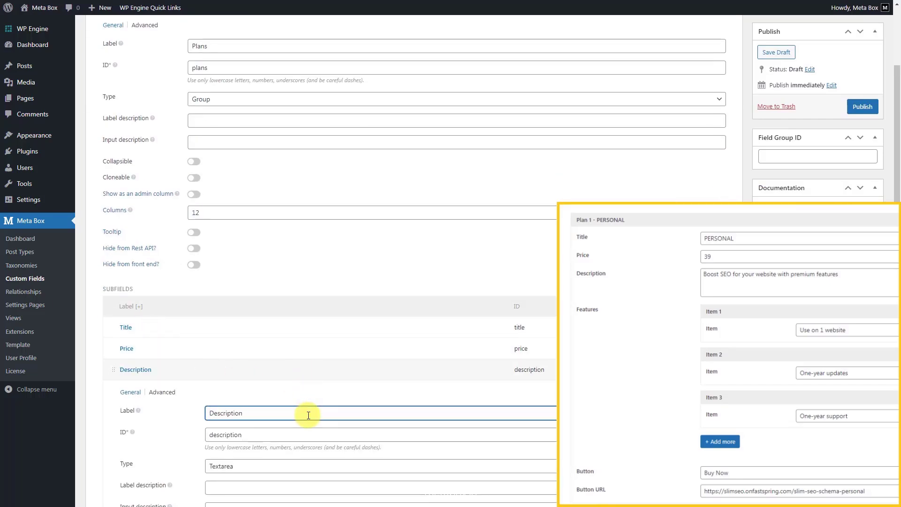
pyautogui.click(321, 370)
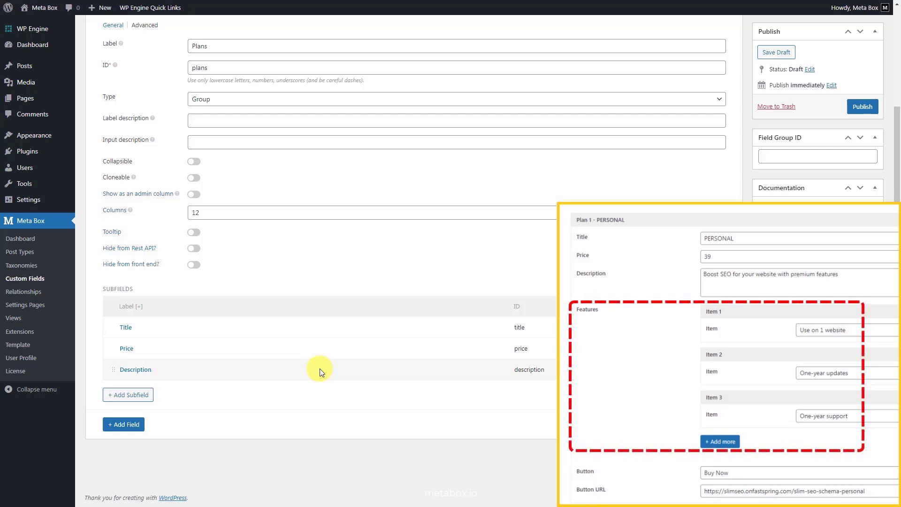
# - Add a nested Group subfield to the Plans group and label it "Features"
pyautogui.click(140, 395)
pyautogui.write('gr')
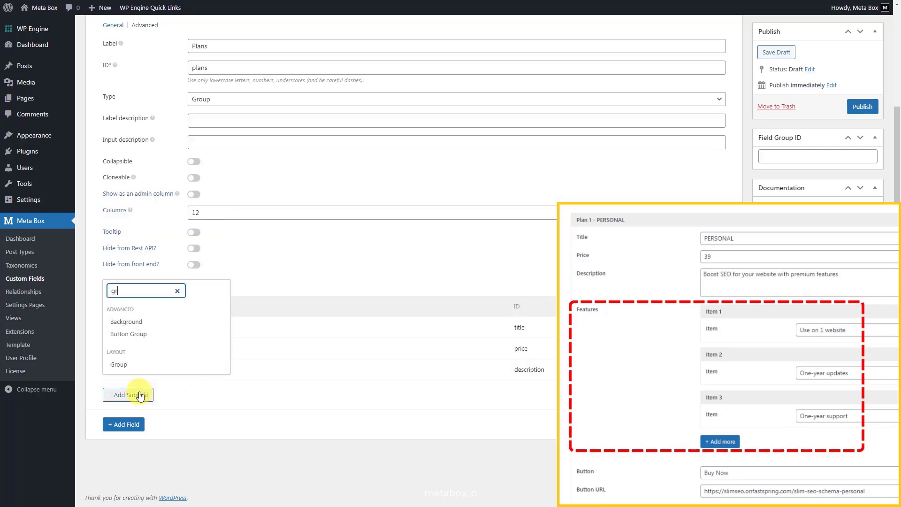
pyautogui.click(151, 367)
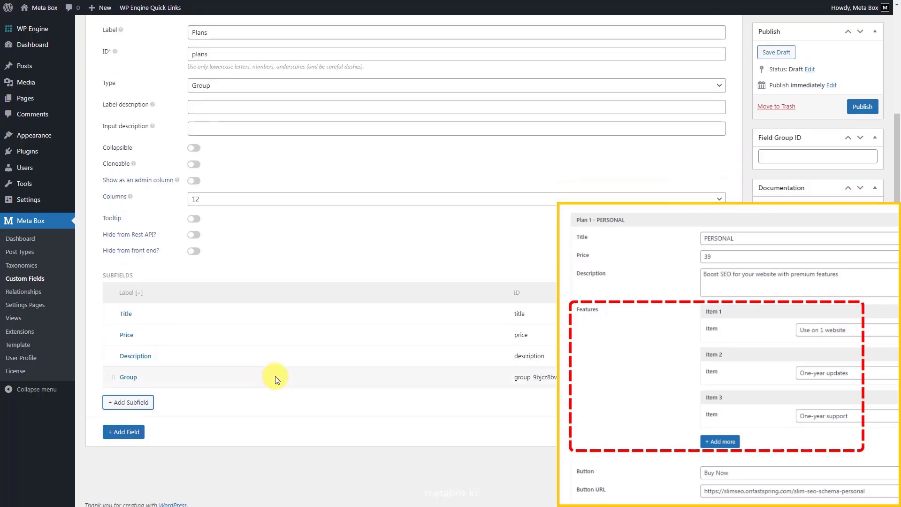
pyautogui.write('Features')
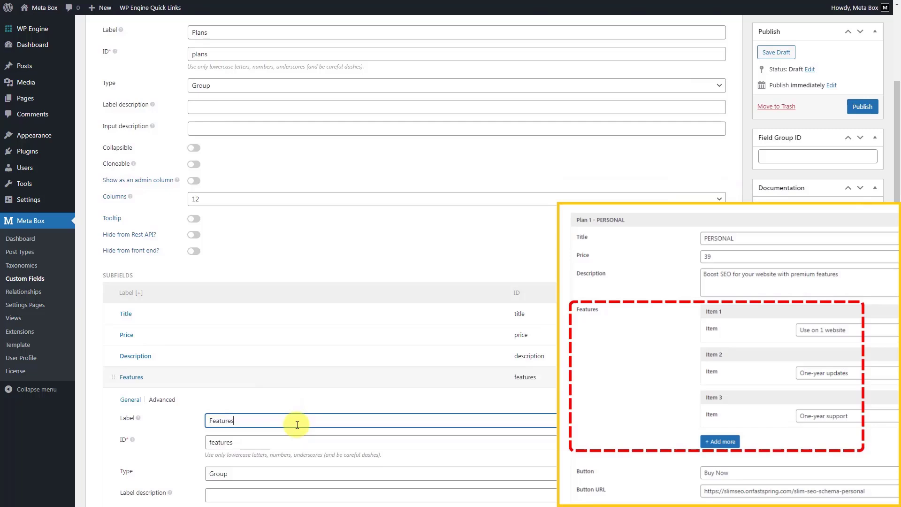
# - Add a Text subfield inside the Features group and label it "Item"
pyautogui.scroll(-6, 298, 423)
pyautogui.click(155, 367)
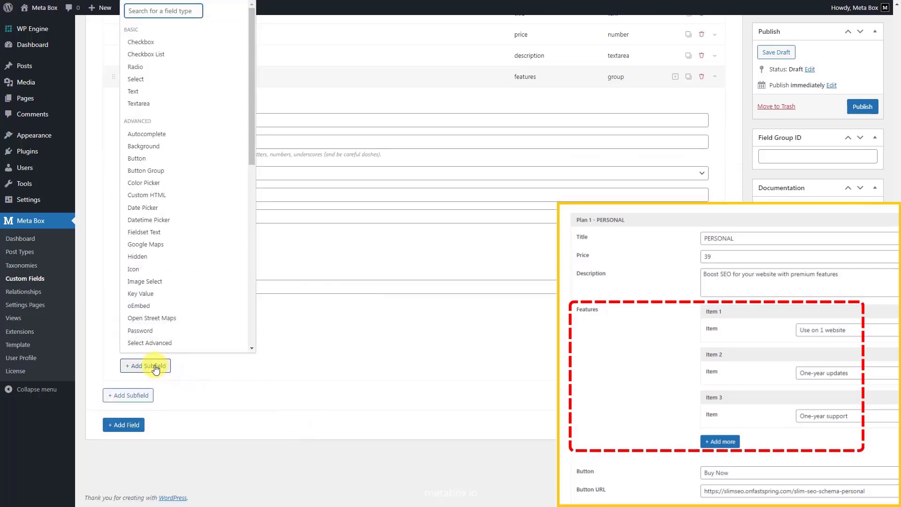
pyautogui.write('text')
pyautogui.click(173, 307)
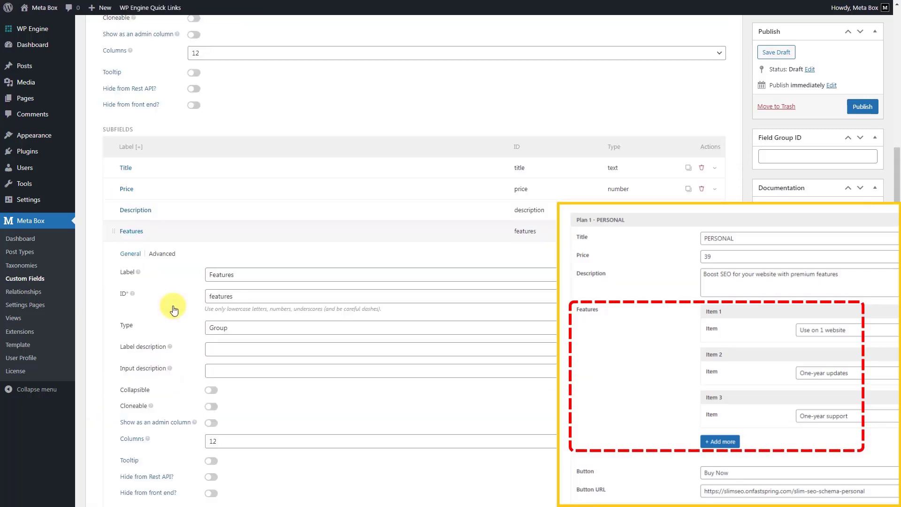
pyautogui.scroll(-5, 174, 308)
pyautogui.click(282, 339)
pyautogui.click(315, 386)
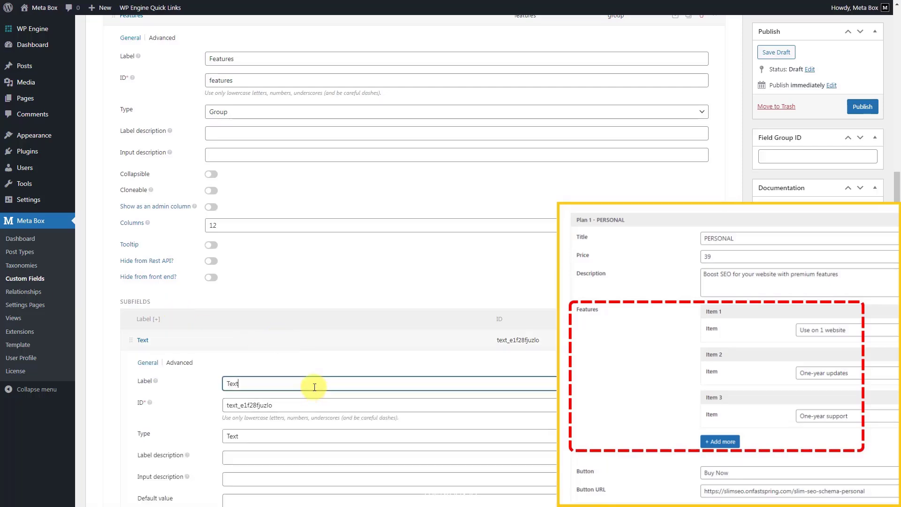
pyautogui.hotkey('ctrl', 'a')
pyautogui.write('Item')
# - Make the Features group collapsible and cloneable, with the group title "Item {#}"
pyautogui.click(217, 175)
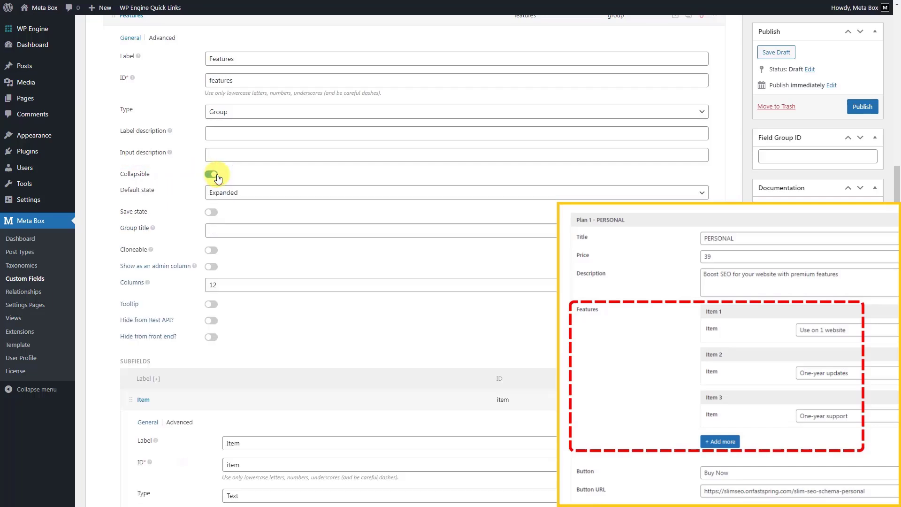
pyautogui.click(332, 229)
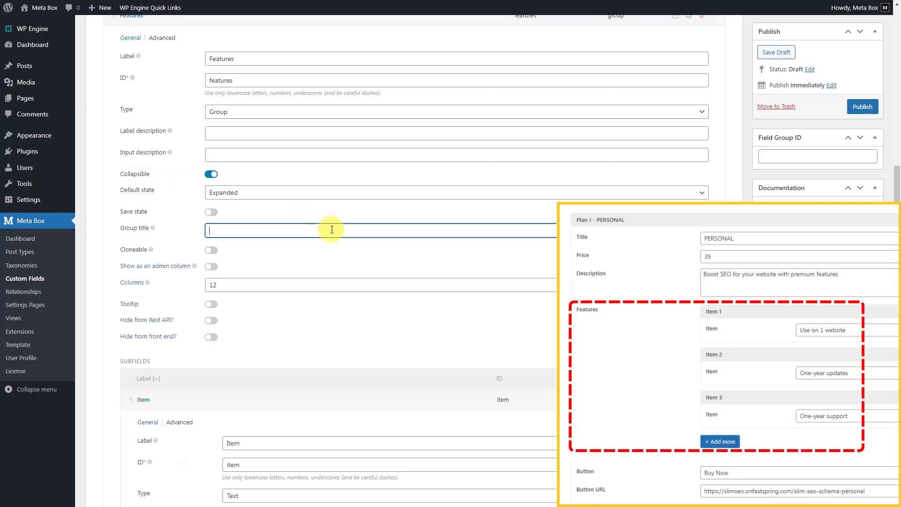
pyautogui.write('Item {#}')
pyautogui.click(211, 250)
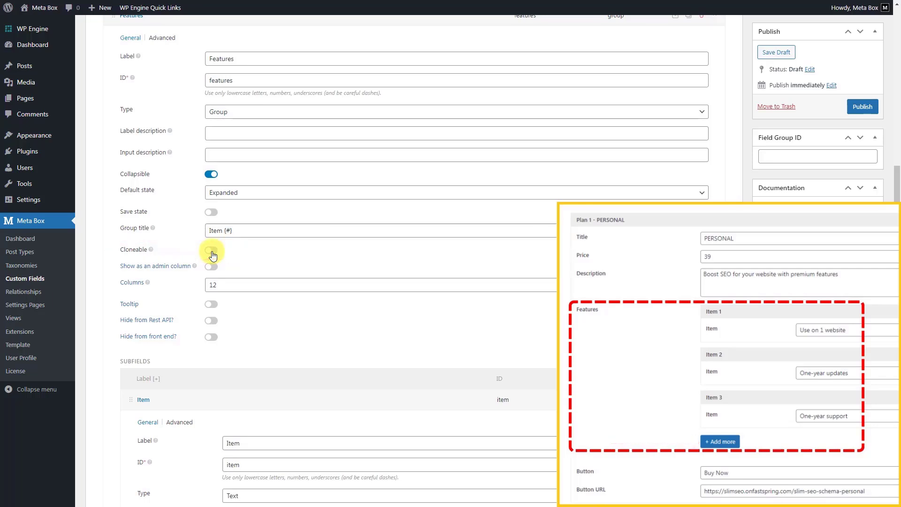
pyautogui.scroll(-9, 212, 255)
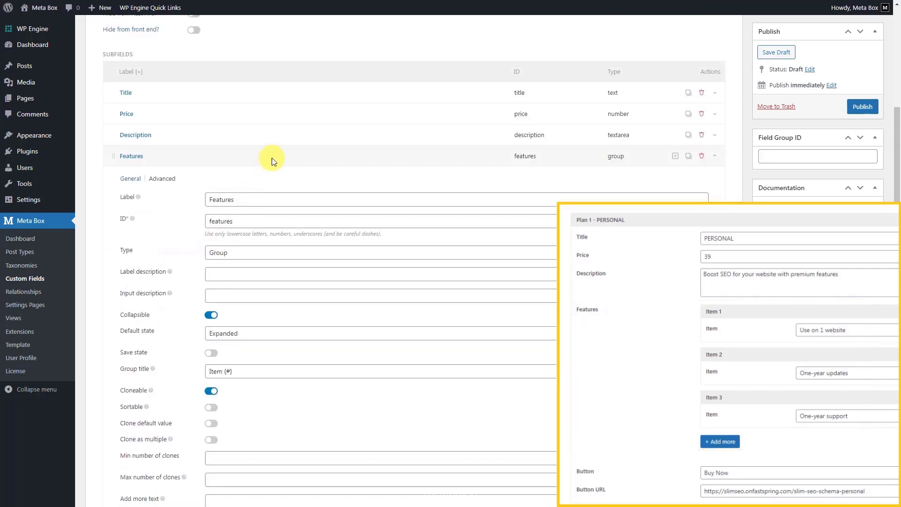
pyautogui.click(273, 157)
pyautogui.click(264, 180)
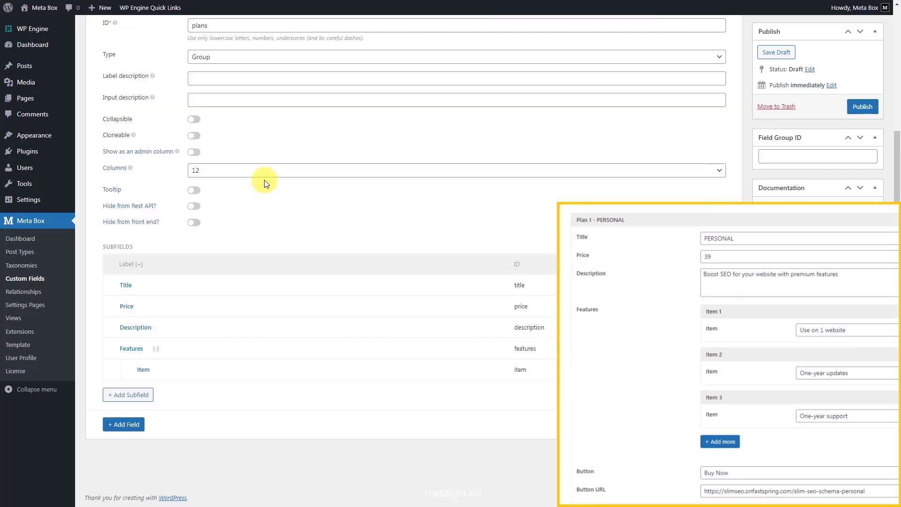
# - Add a Text subfield to the Plans group and label it "Button"
pyautogui.click(121, 403)
pyautogui.write('text')
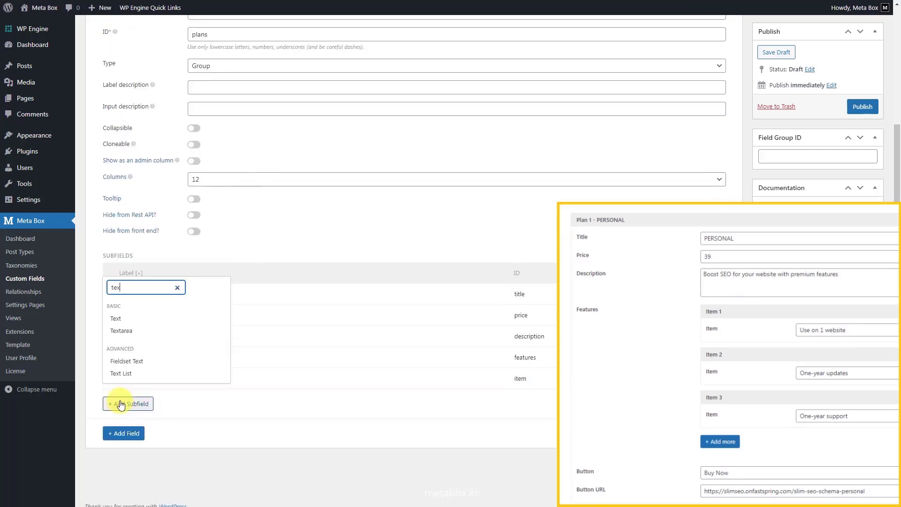
pyautogui.click(141, 320)
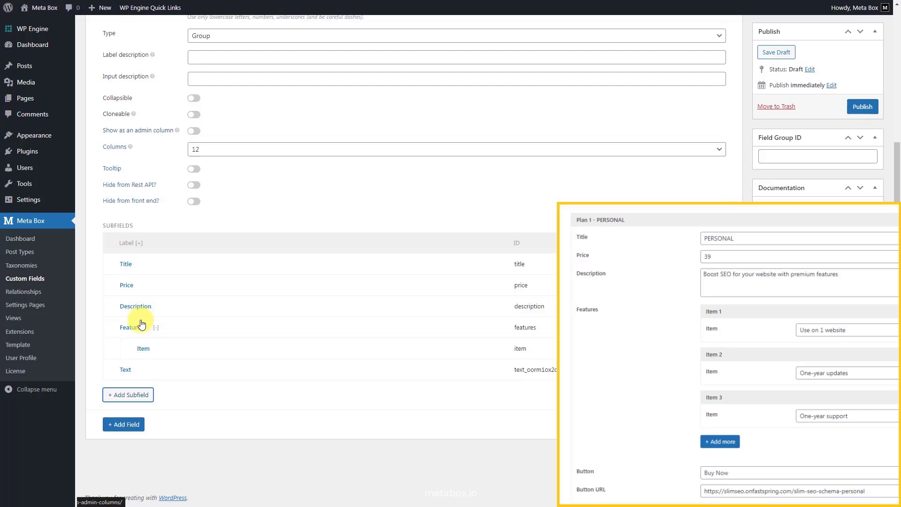
pyautogui.click(250, 371)
pyautogui.click(300, 413)
pyautogui.hotkey('ctrl', 'a')
pyautogui.write('Button')
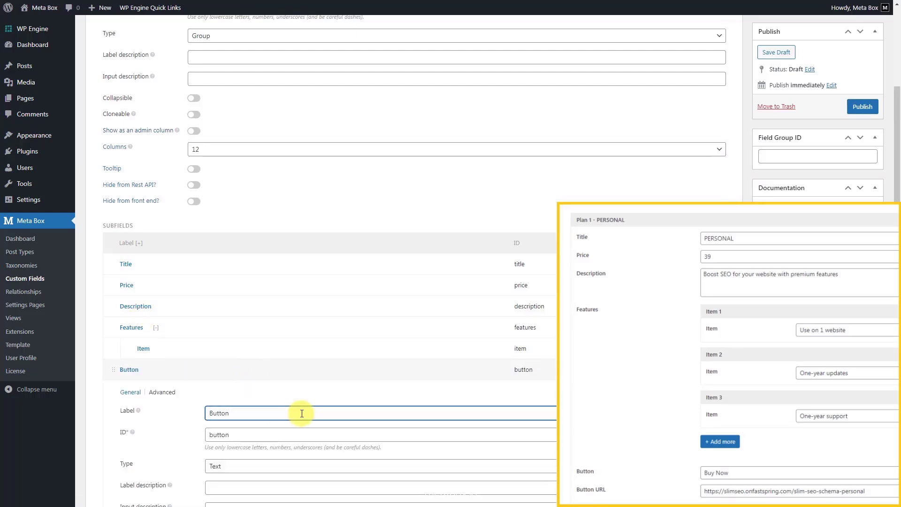
pyautogui.click(298, 371)
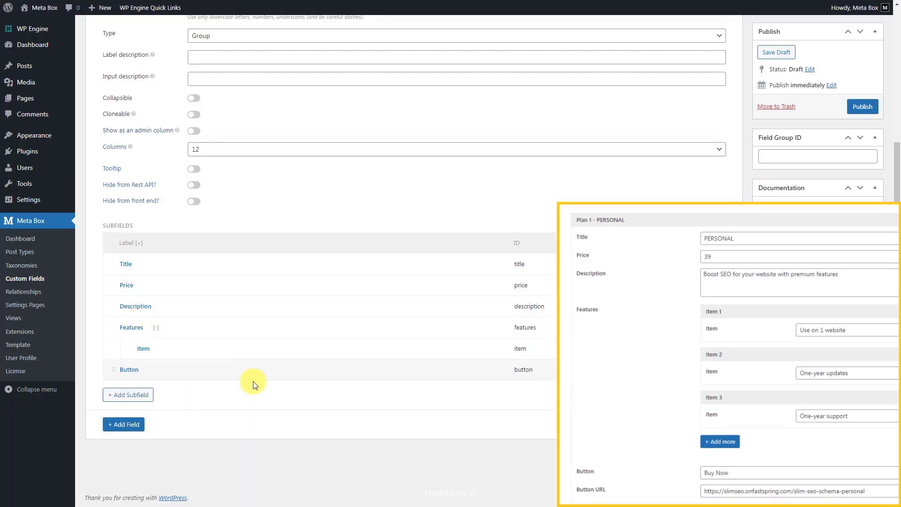
# - Add a URL subfield to the Plans group and label it "Button URL"
pyautogui.click(132, 395)
pyautogui.write('url')
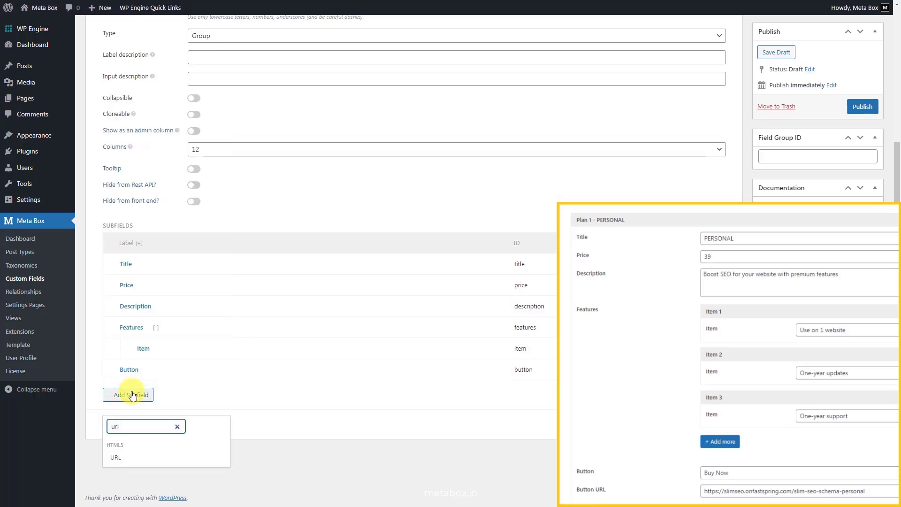
pyautogui.click(133, 457)
pyautogui.click(264, 393)
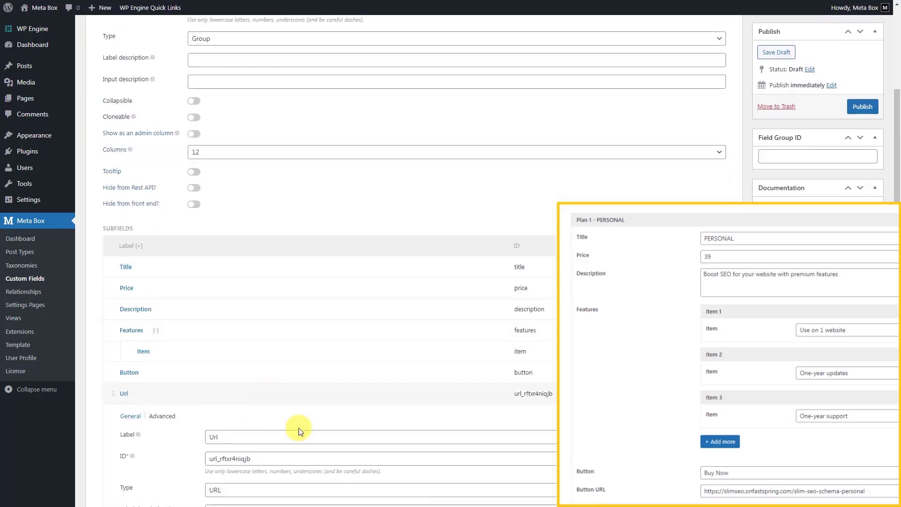
pyautogui.click(297, 436)
pyautogui.hotkey('ctrl', 'a')
pyautogui.write('Button URL')
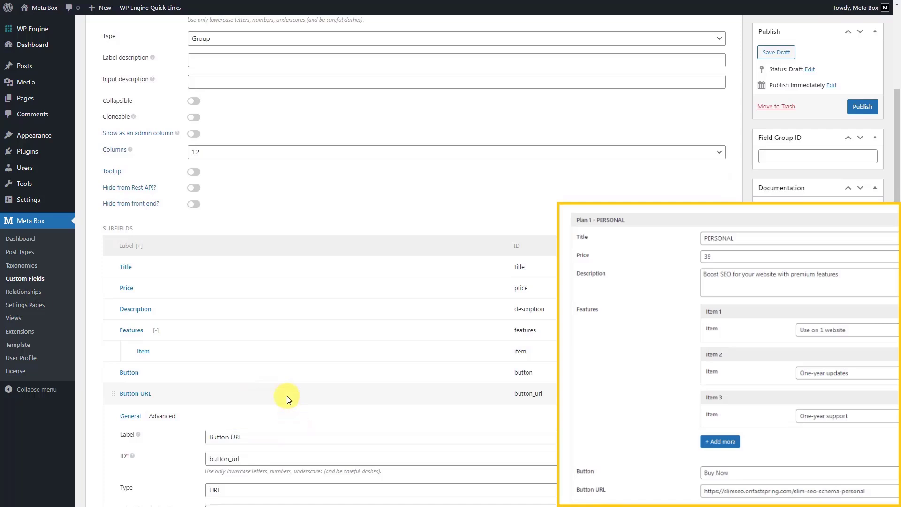
pyautogui.click(288, 398)
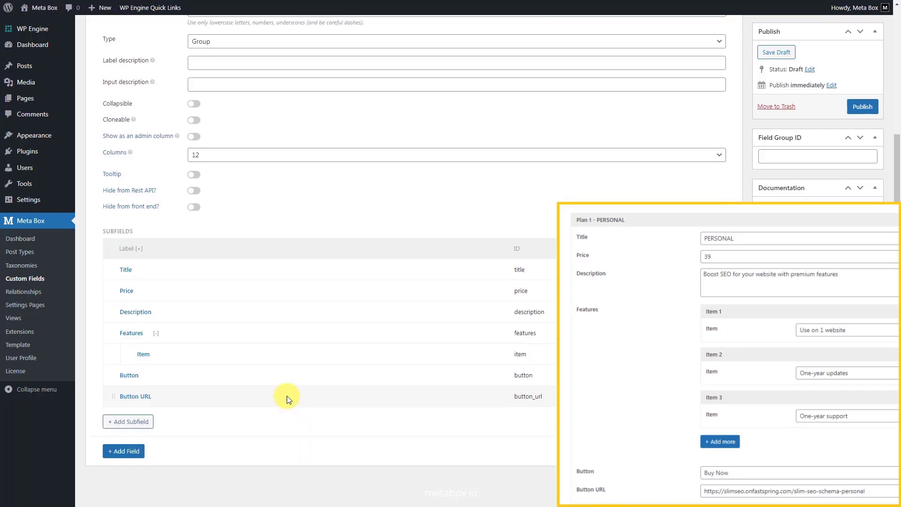
# - Make the Plans group collapsible and cloneable, with the group title "Plan {#} - {title}"
pyautogui.scroll(4, 286, 396)
pyautogui.click(198, 290)
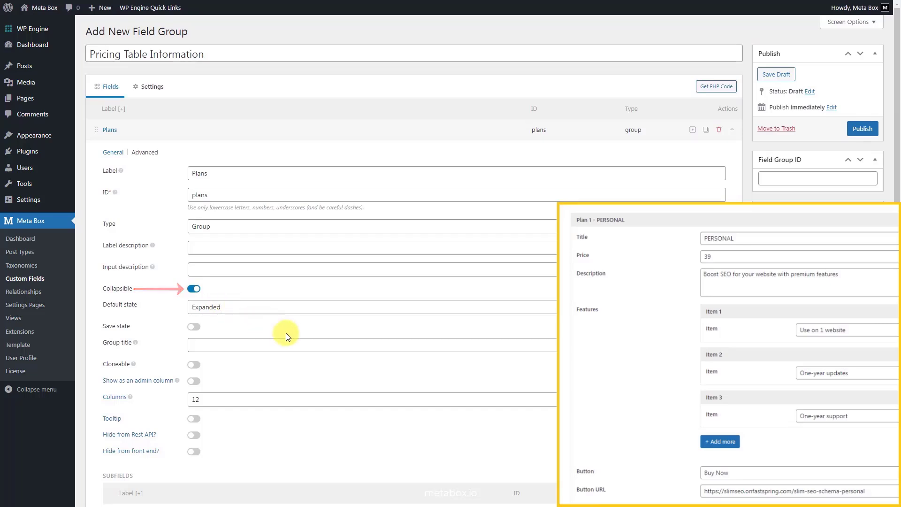
pyautogui.click(294, 348)
pyautogui.write('Plan {#} - {title}')
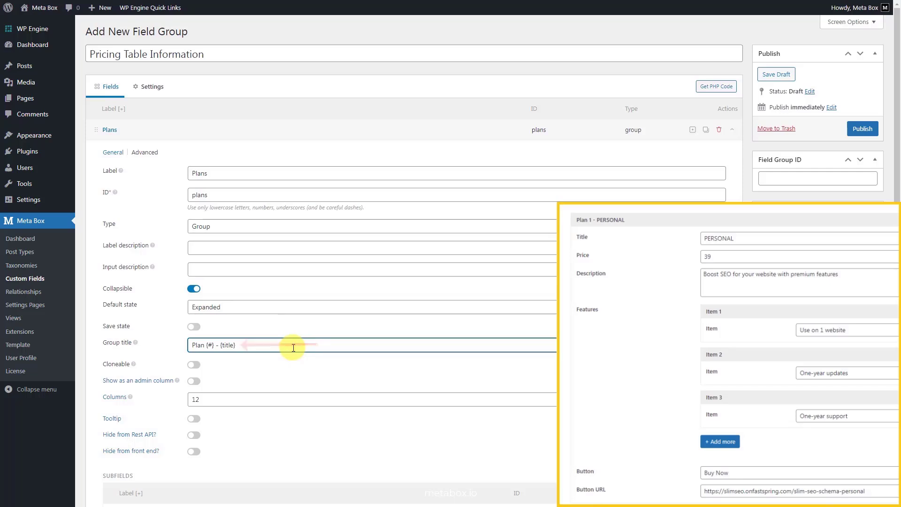
pyautogui.click(194, 365)
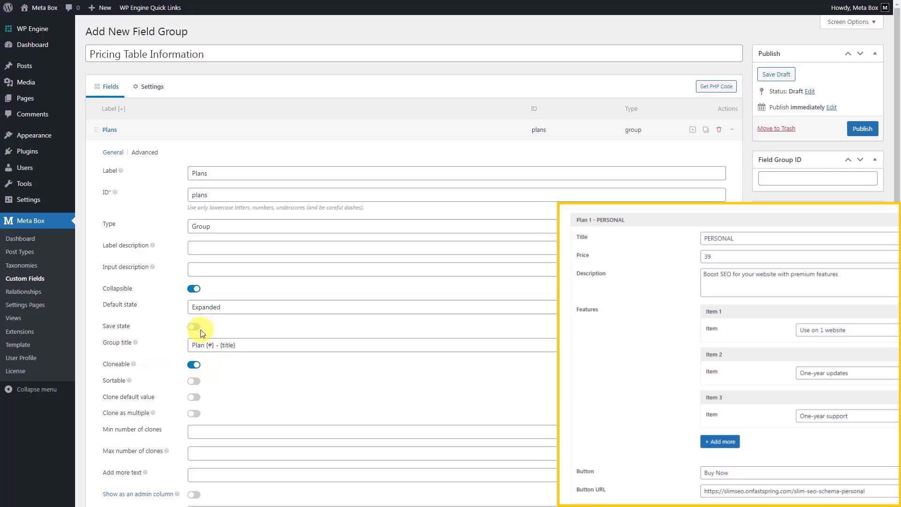
pyautogui.click(224, 140)
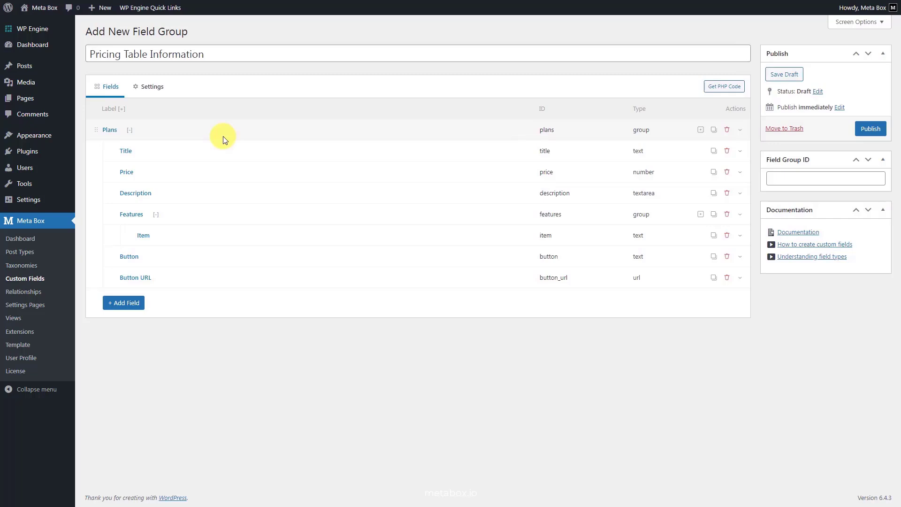
# - Set the field group's location to the Page post type instead of Post
pyautogui.click(152, 88)
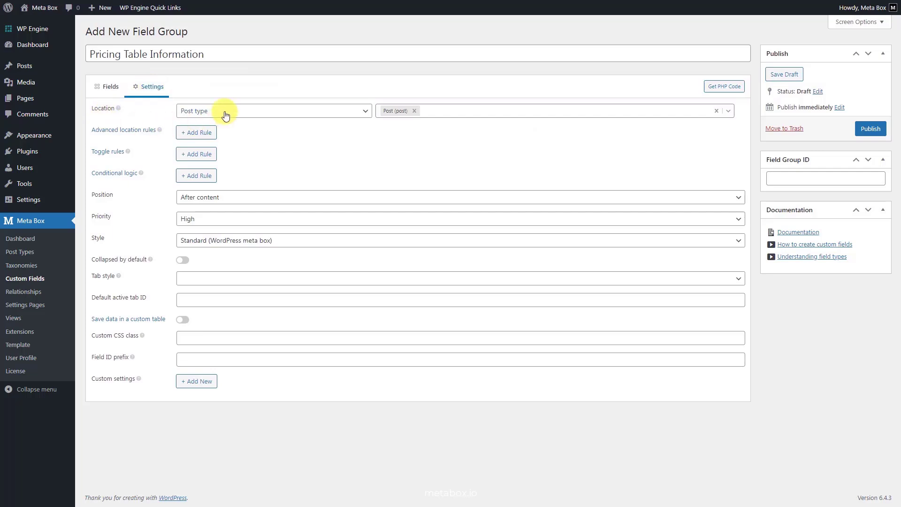
pyautogui.click(414, 112)
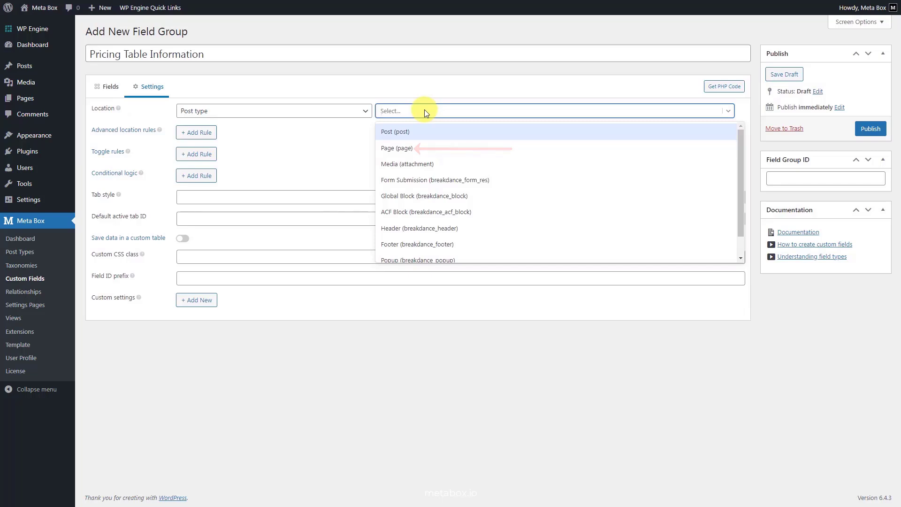
pyautogui.click(433, 150)
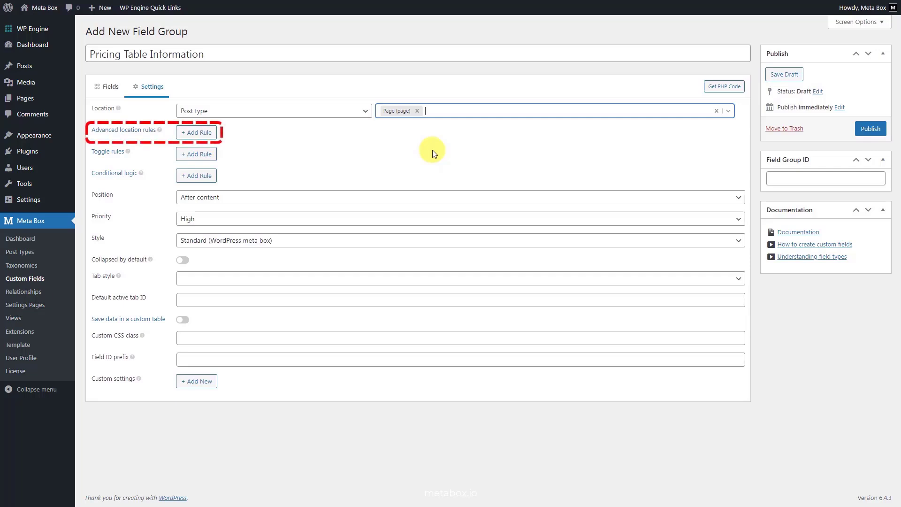
# - Add an advanced location rule showing the field group on the Pricing Table page, and publish the field group
pyautogui.click(196, 133)
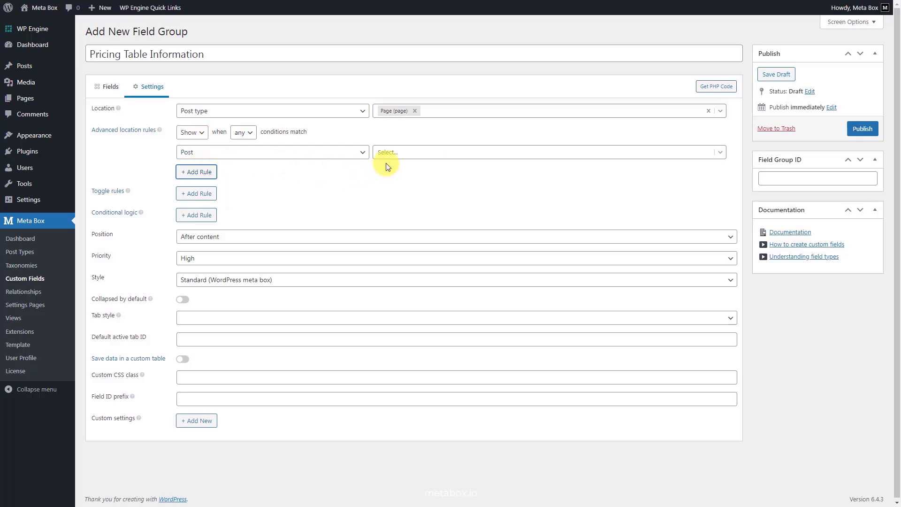
pyautogui.click(412, 153)
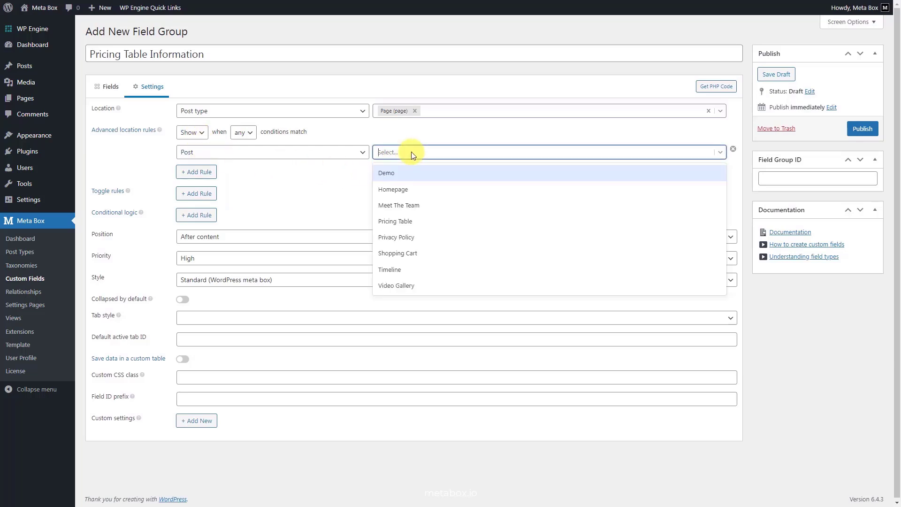
pyautogui.click(420, 221)
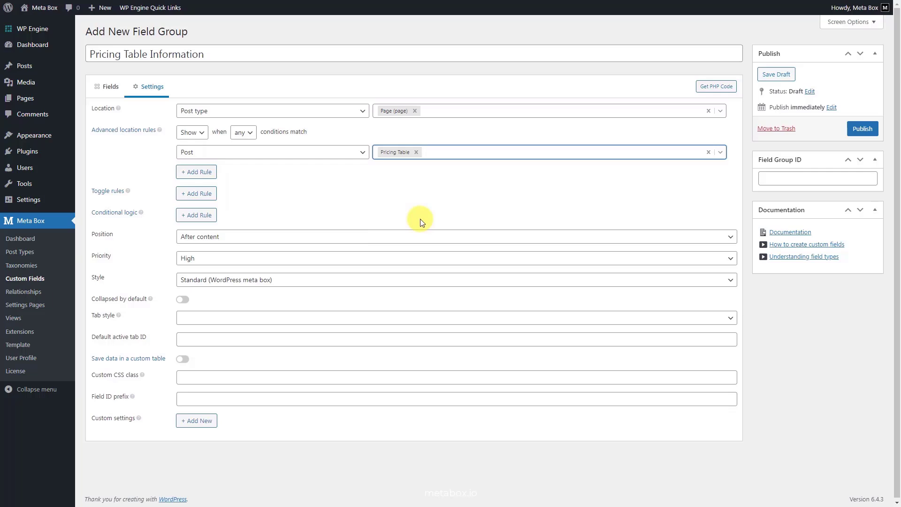
pyautogui.click(860, 131)
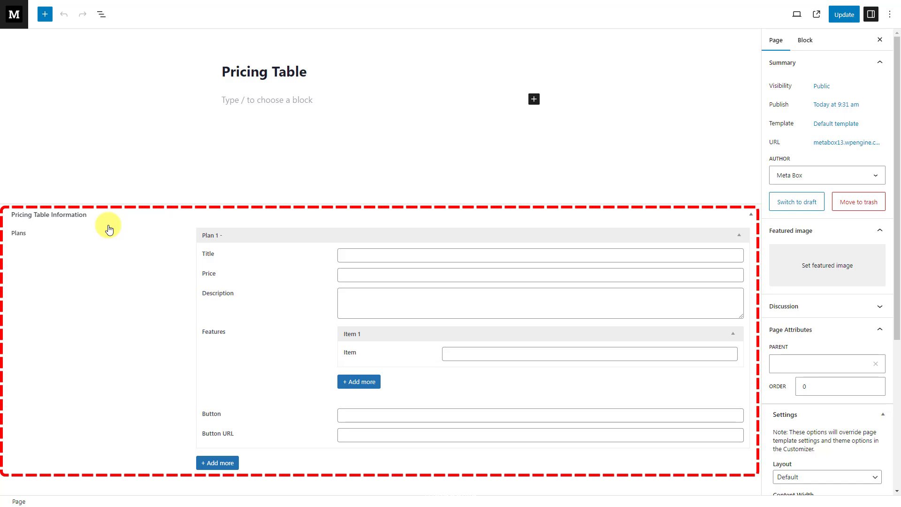
# - On the Pricing Table page, give Plan 1 the title "PERSONAL", price 39 and description "Boost SEO for your website with premium features"
pyautogui.click(548, 256)
pyautogui.write('PERSONAL')
pyautogui.click(535, 277)
pyautogui.write('39')
pyautogui.click(534, 301)
pyautogui.write('Boost SEO for your website with premium features')
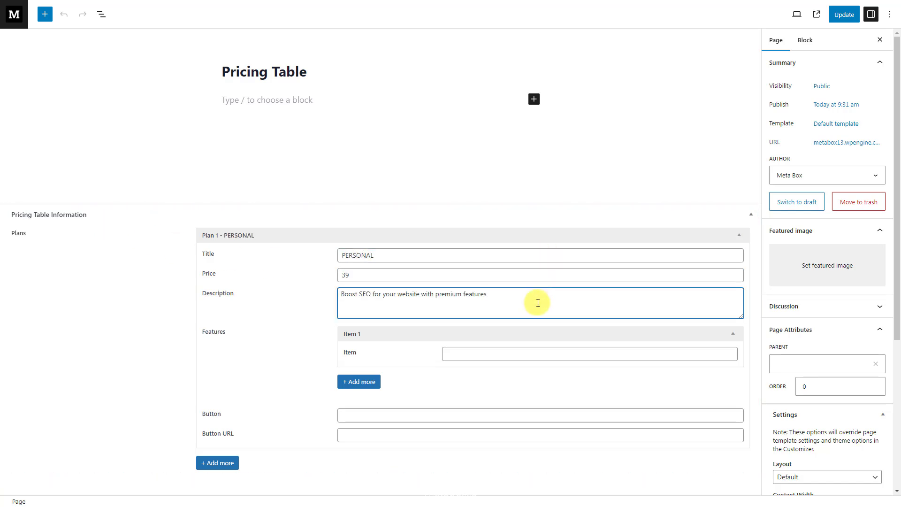
# - Enter three feature items for the PERSONAL plan: "Use on 1 website", "One-year updates" and "One-year support"
pyautogui.click(574, 354)
pyautogui.write('Use on 1 website')
pyautogui.click(358, 382)
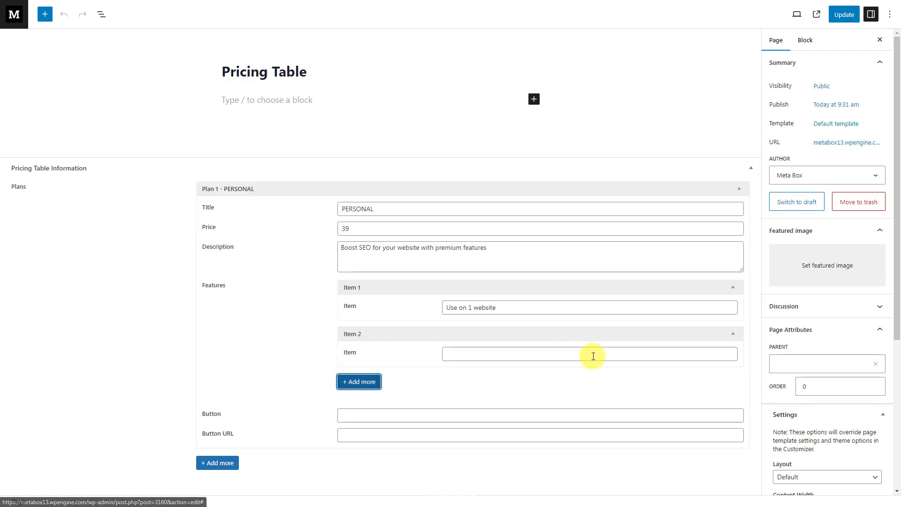
pyautogui.click(594, 355)
pyautogui.write('One-year updates')
pyautogui.click(359, 382)
pyautogui.click(570, 365)
pyautogui.write('One-year support')
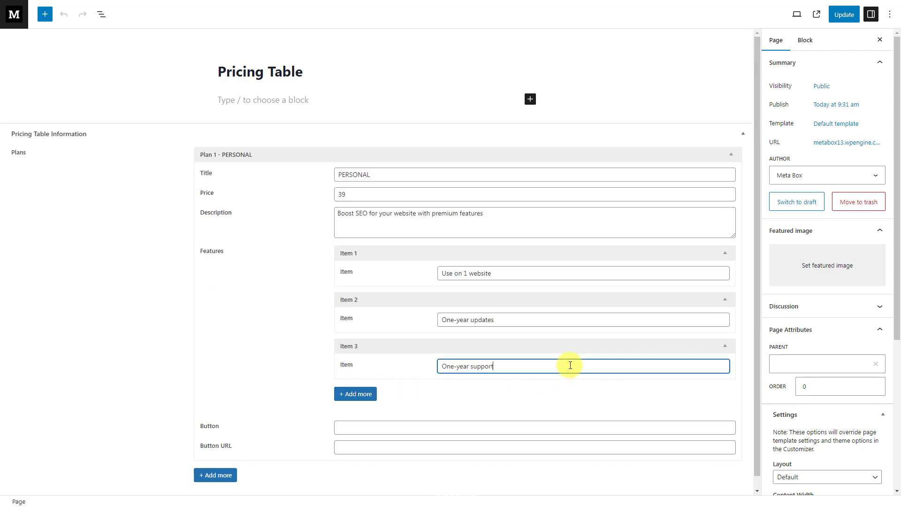
pyautogui.click(501, 425)
pyautogui.write('Buy Now')
pyautogui.click(517, 443)
pyautogui.write('https://slimseo.onfastspring.com/slim-seo-schema-personal')
pyautogui.scroll(-1, 517, 443)
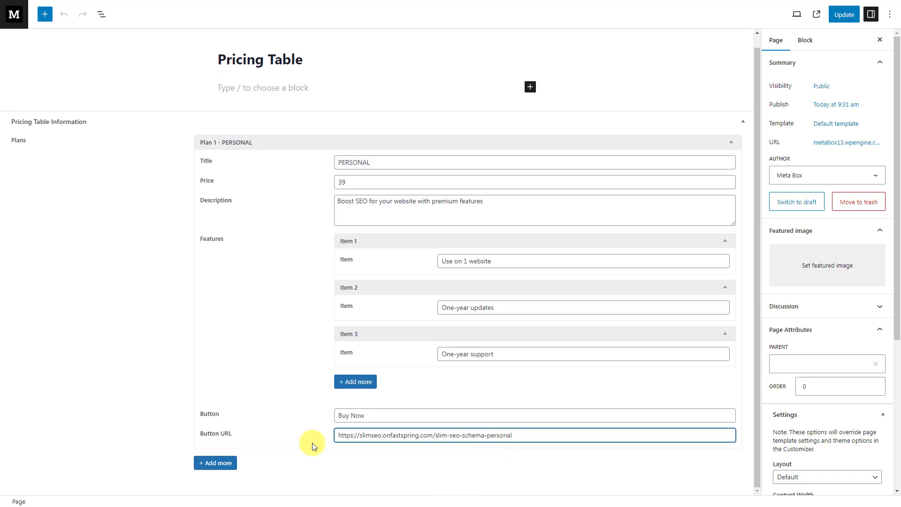
# - Add a second plan titled "AGENCY" with price 79
pyautogui.click(221, 464)
pyautogui.scroll(-2, 228, 463)
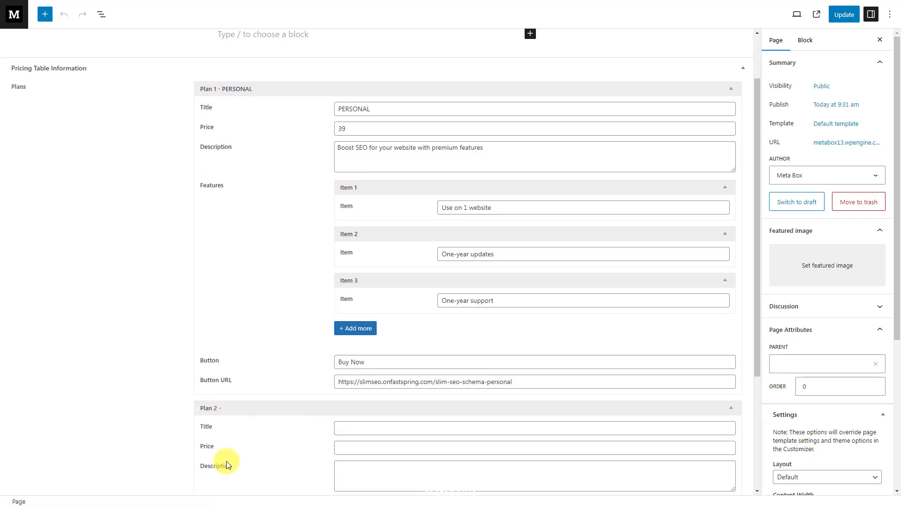
pyautogui.click(550, 400)
pyautogui.write('AGENCY')
pyautogui.press('Tab')
pyautogui.write('99')
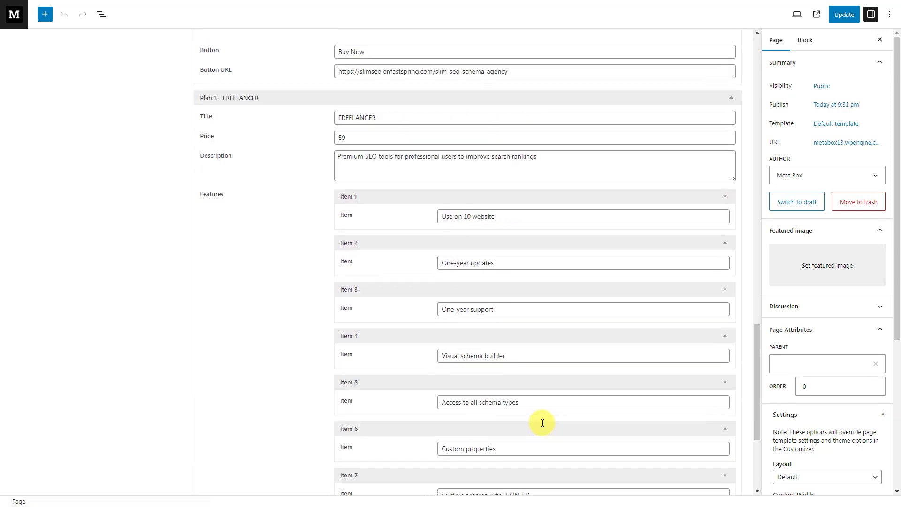
# - Collapse the PERSONAL, AGENCY and FREELANCER plans and update the Pricing Table page
pyautogui.scroll(15, 542, 423)
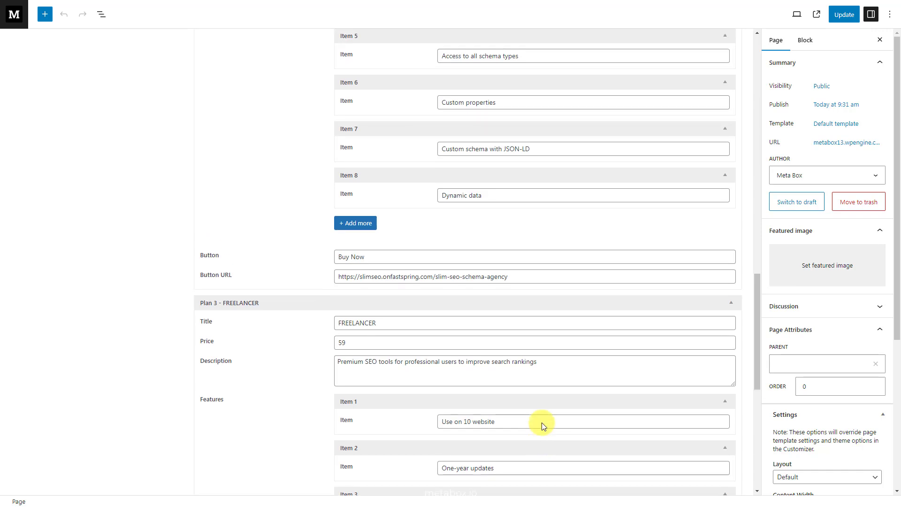
pyautogui.scroll(10, 542, 424)
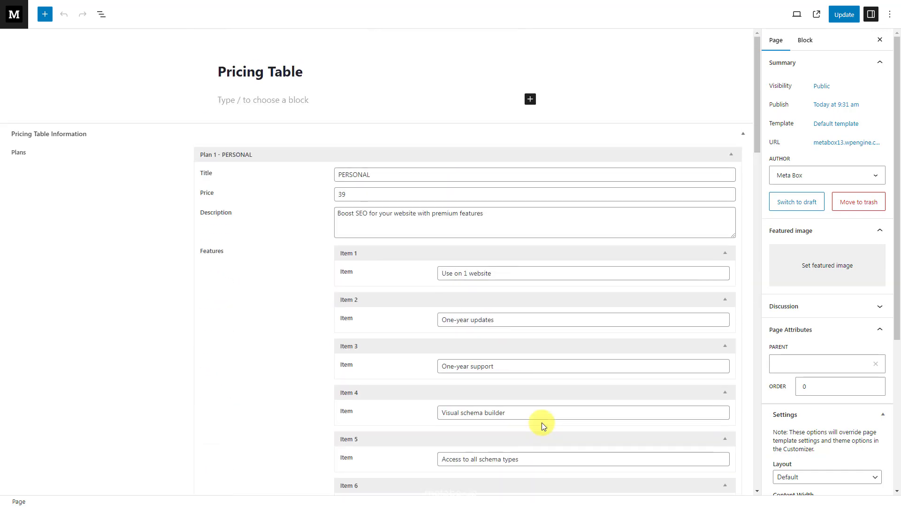
pyautogui.click(523, 156)
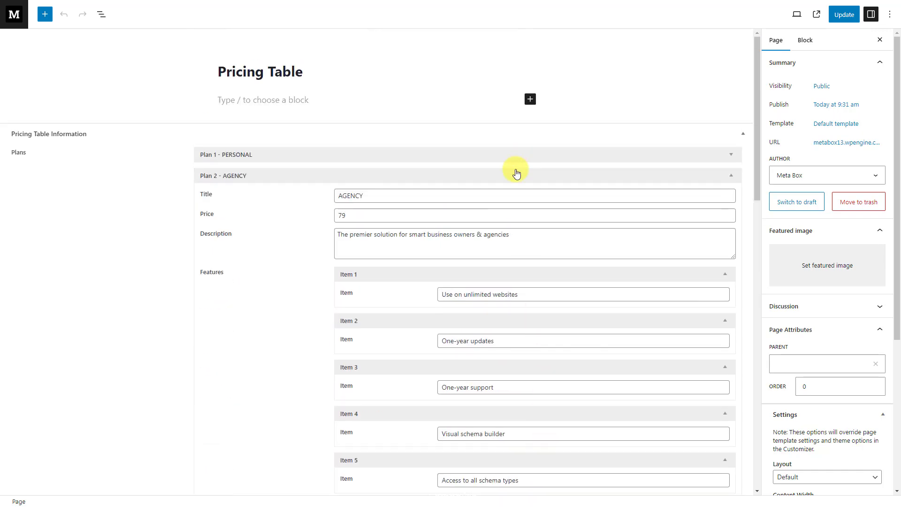
pyautogui.click(515, 172)
pyautogui.click(501, 195)
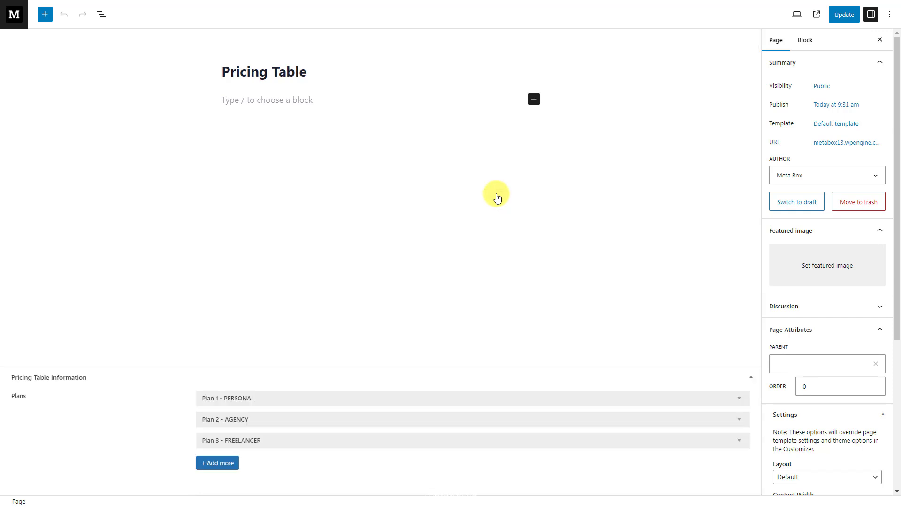
pyautogui.click(841, 15)
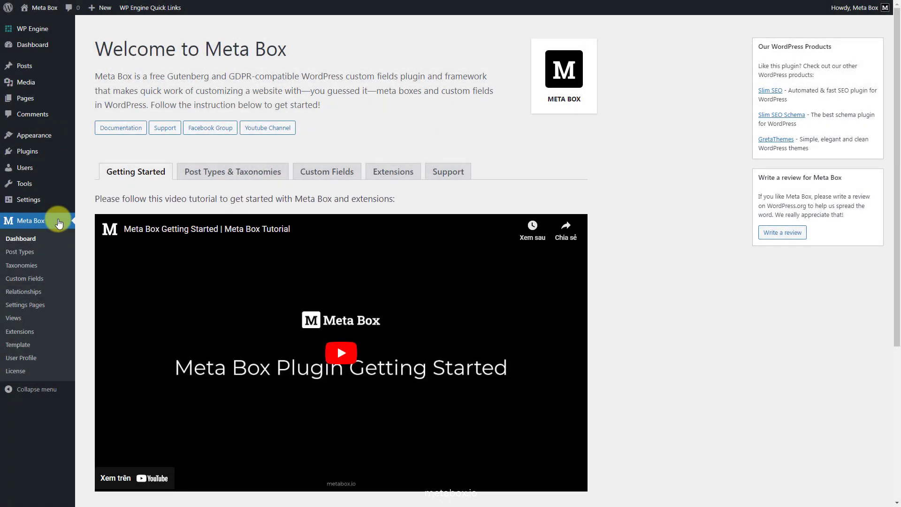
# - Create a new Meta Box view titled "Pricing Table"
pyautogui.click(15, 318)
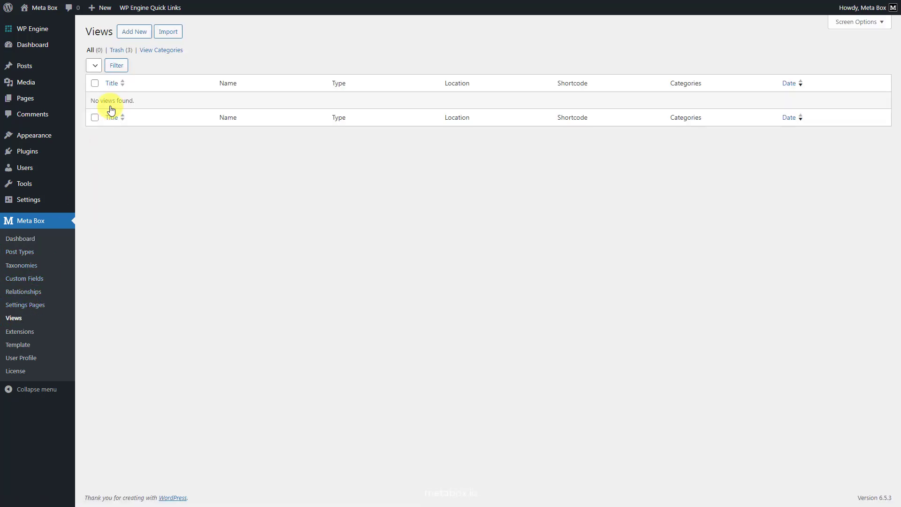
pyautogui.click(133, 33)
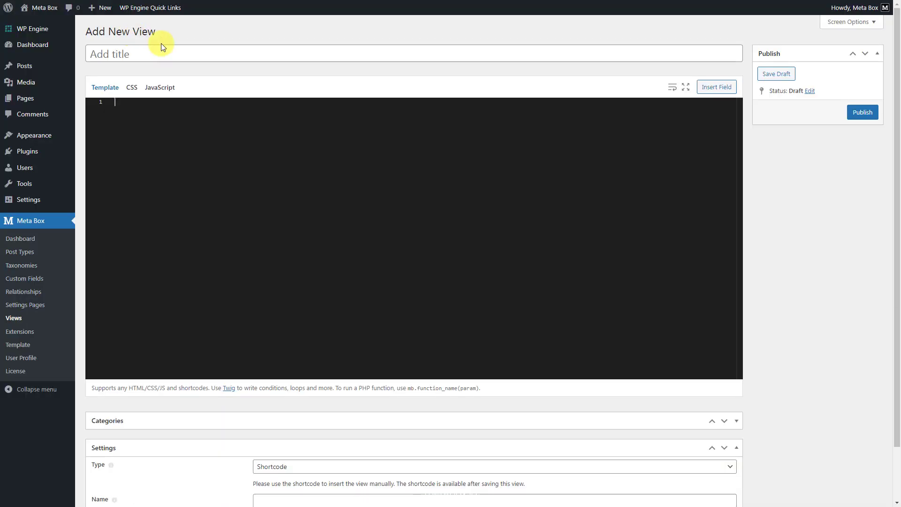
pyautogui.click(264, 55)
pyautogui.write('Pricing Table')
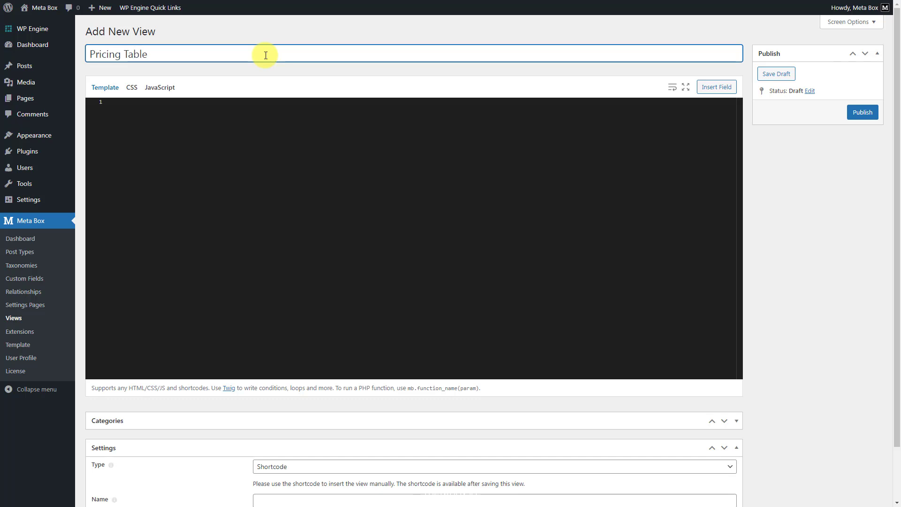
# - Insert the Plans group loop into the view's template and delete its "INSERT SUB-FIELDS HERE" placeholder
pyautogui.click(256, 108)
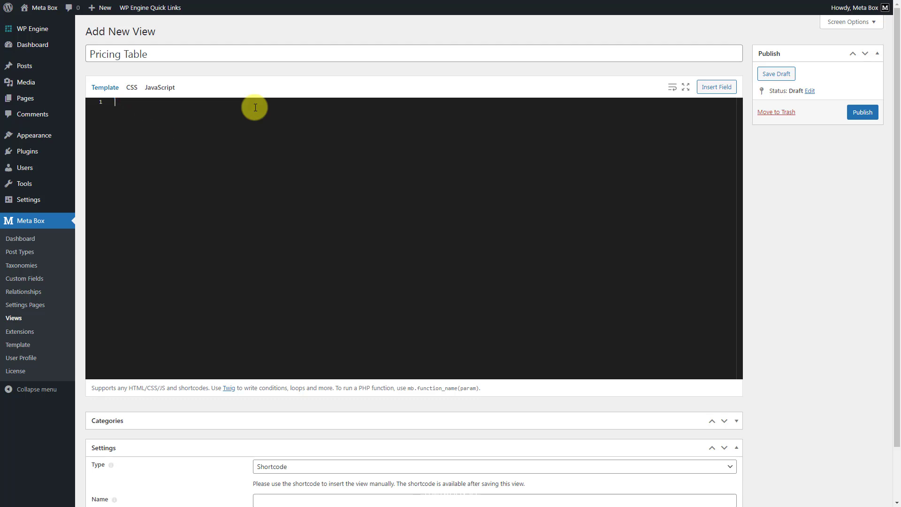
pyautogui.click(718, 88)
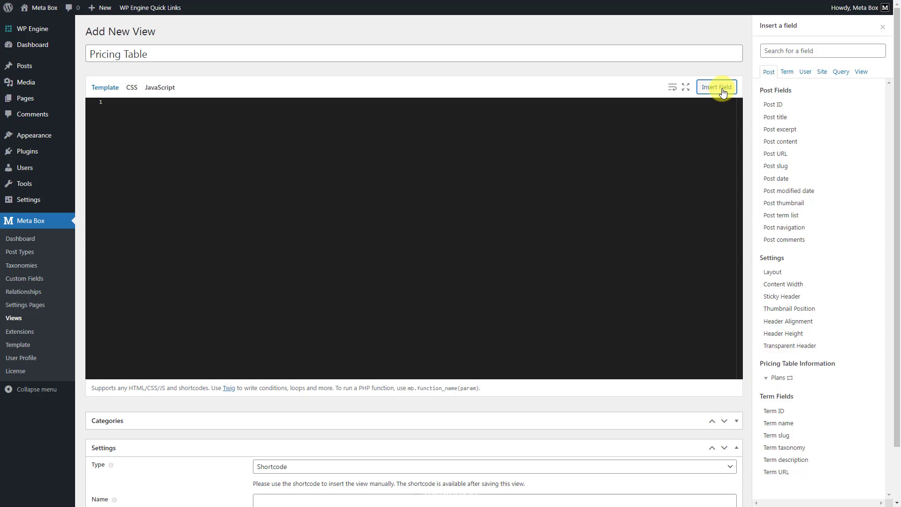
pyautogui.click(815, 379)
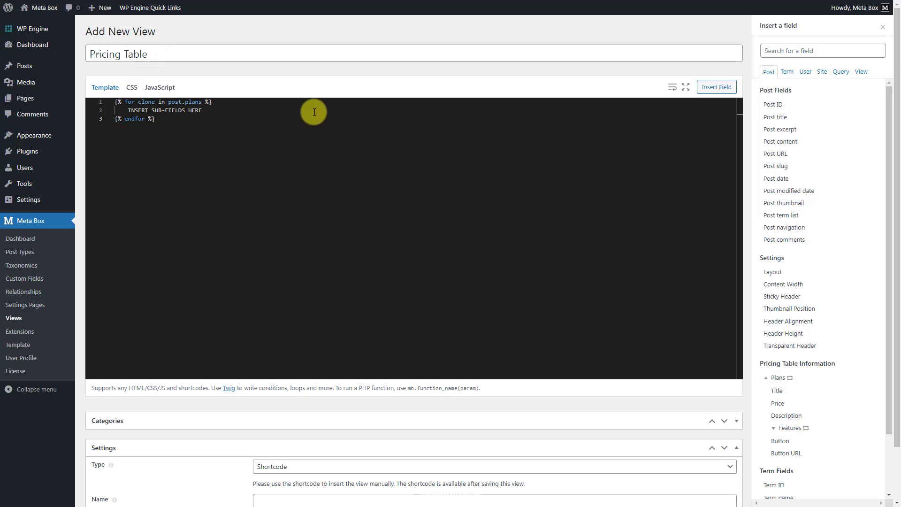
pyautogui.moveTo(127, 111); pyautogui.dragTo(206, 112)
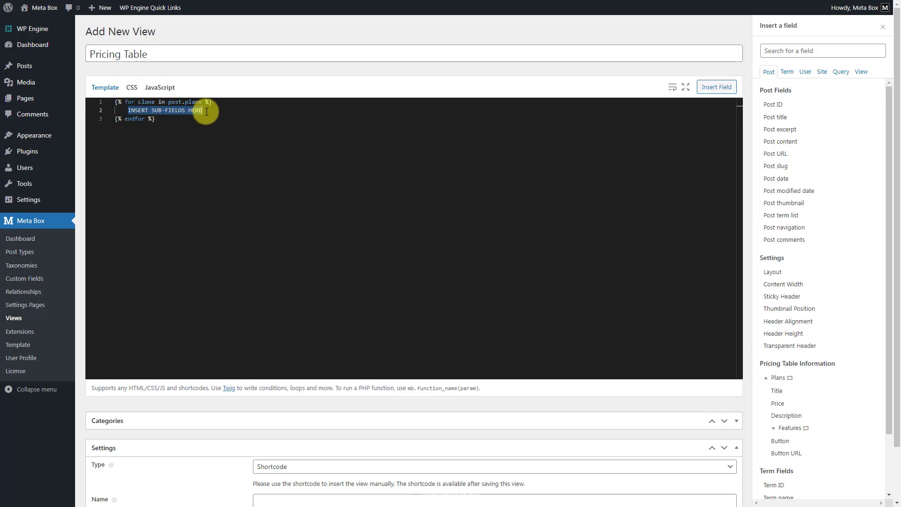
pyautogui.press('BackSpace')
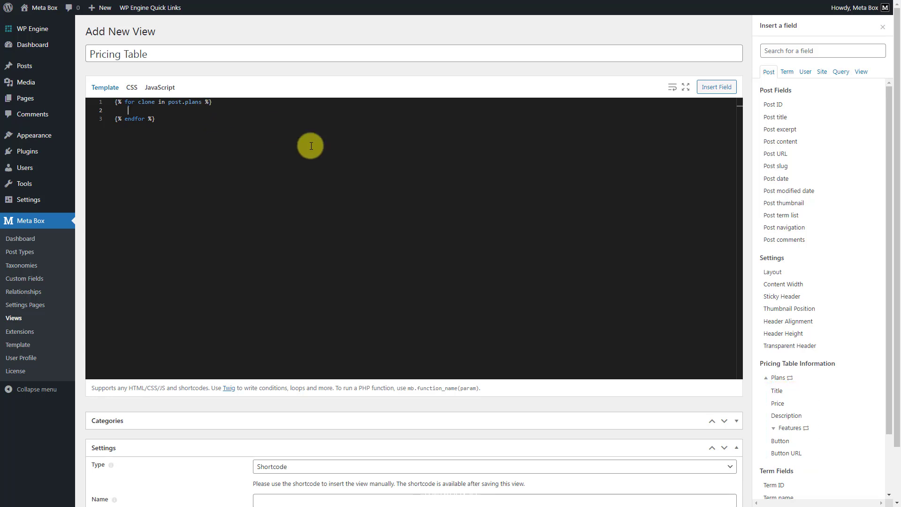
# - Insert the plan's Title, Price and Description fields inside the Plans loop, each on its own line followed by <br/>
pyautogui.click(825, 397)
pyautogui.write('<br/>')
pyautogui.press('Return')
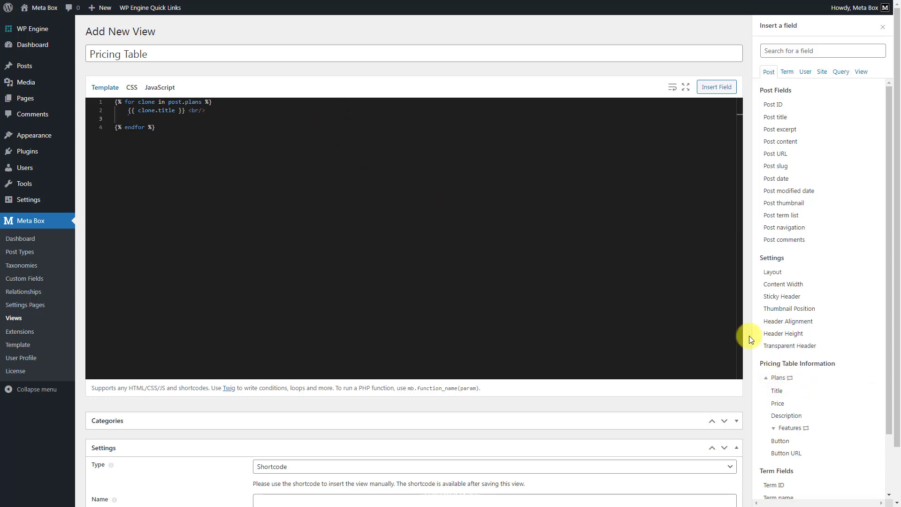
pyautogui.click(823, 404)
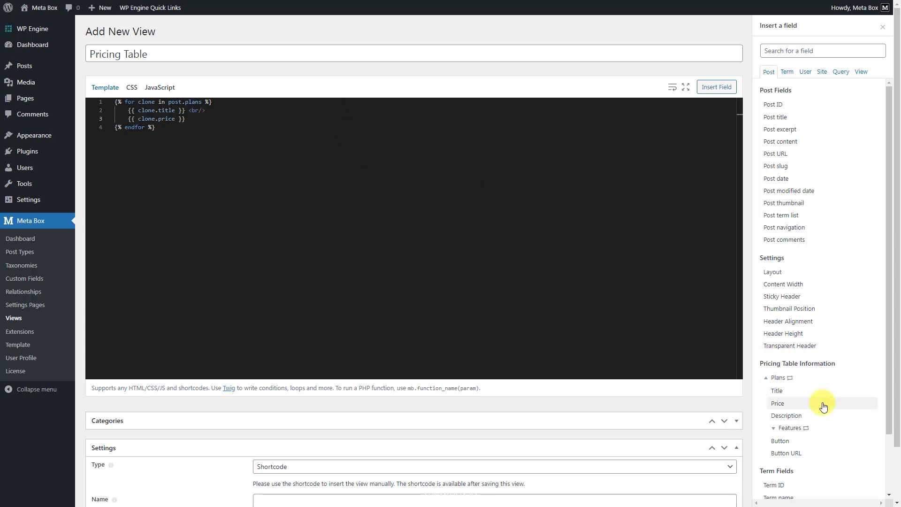
pyautogui.click(443, 117)
pyautogui.write('<br/>')
pyautogui.press('Return')
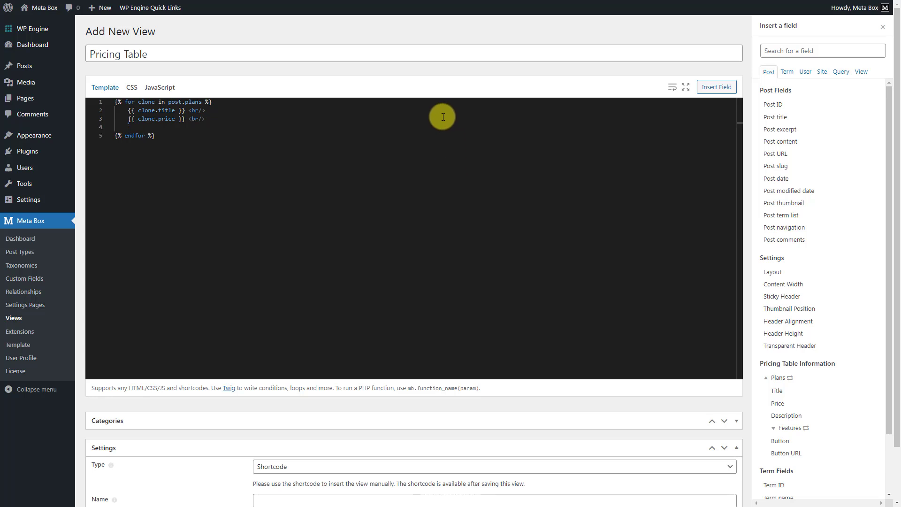
pyautogui.click(824, 416)
pyautogui.write('<br/>')
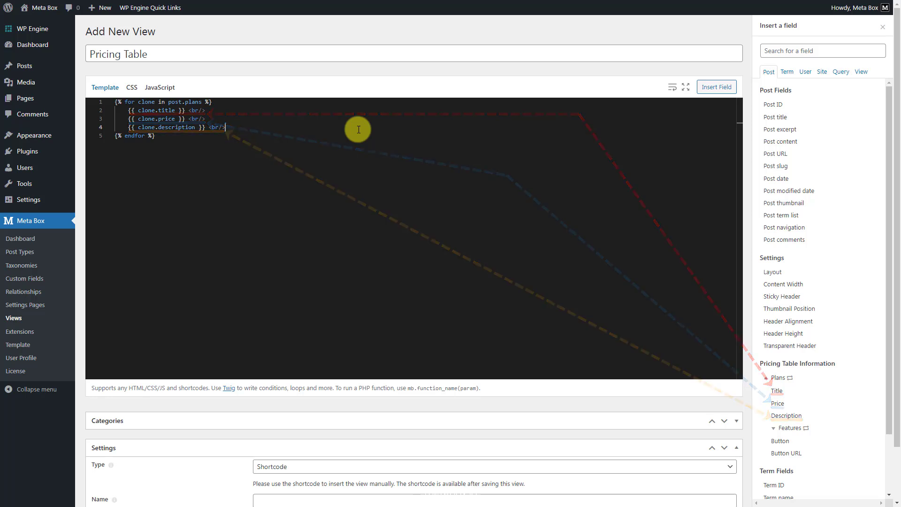
pyautogui.press('Return')
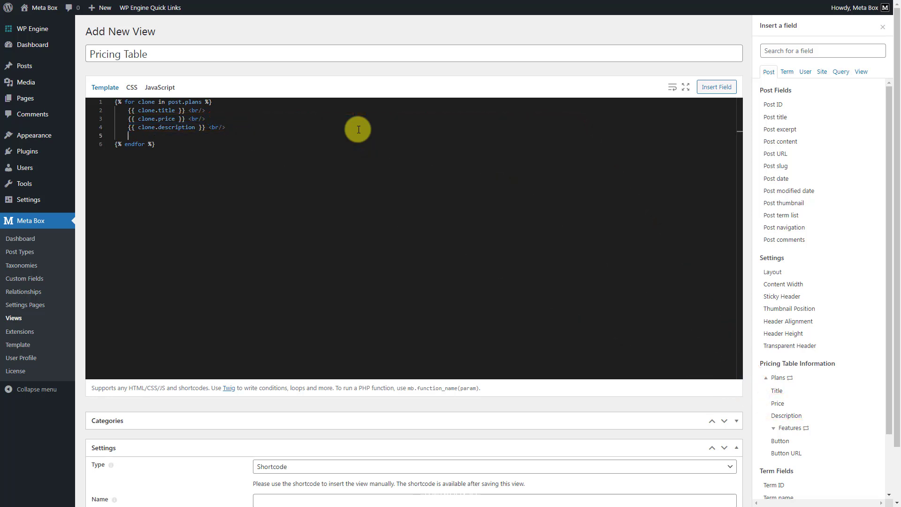
# - Insert the Features loop below the description and replace its placeholder with the Item field followed by <br/>
pyautogui.click(821, 431)
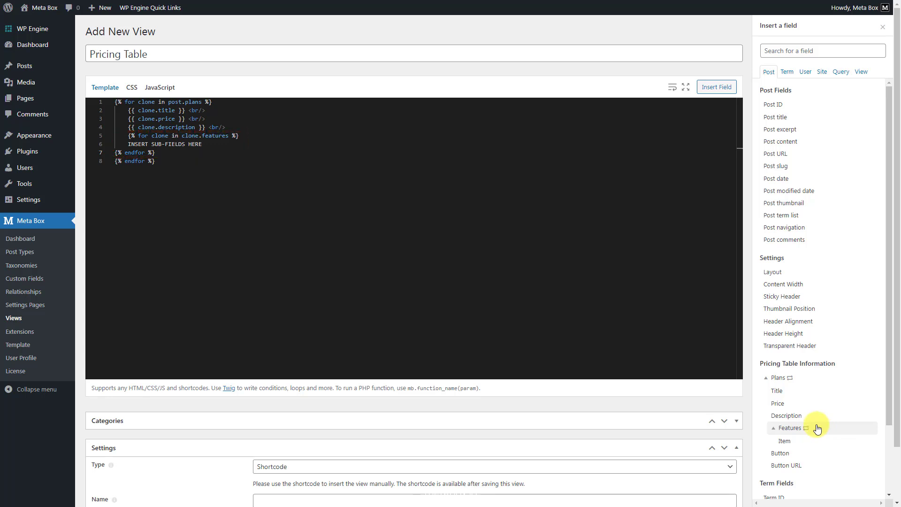
pyautogui.moveTo(128, 145); pyautogui.dragTo(238, 145)
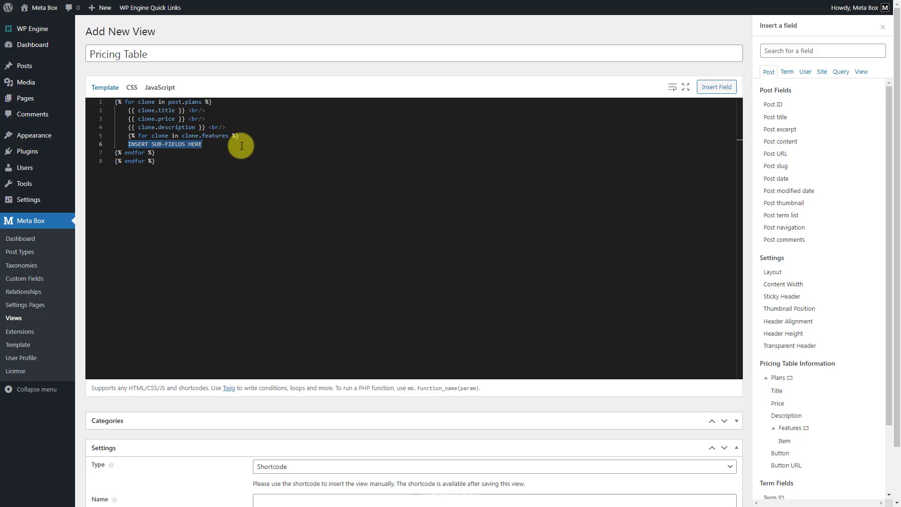
pyautogui.press('Return')
pyautogui.click(263, 143)
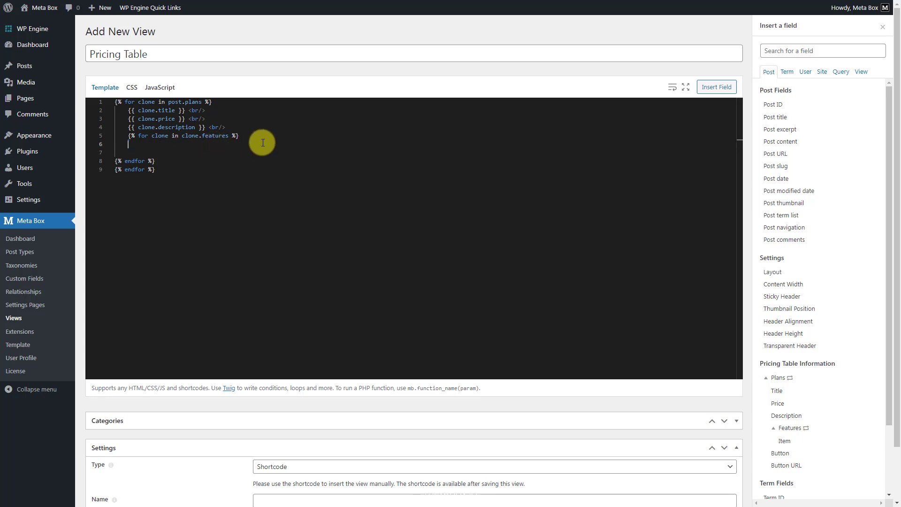
pyautogui.click(824, 441)
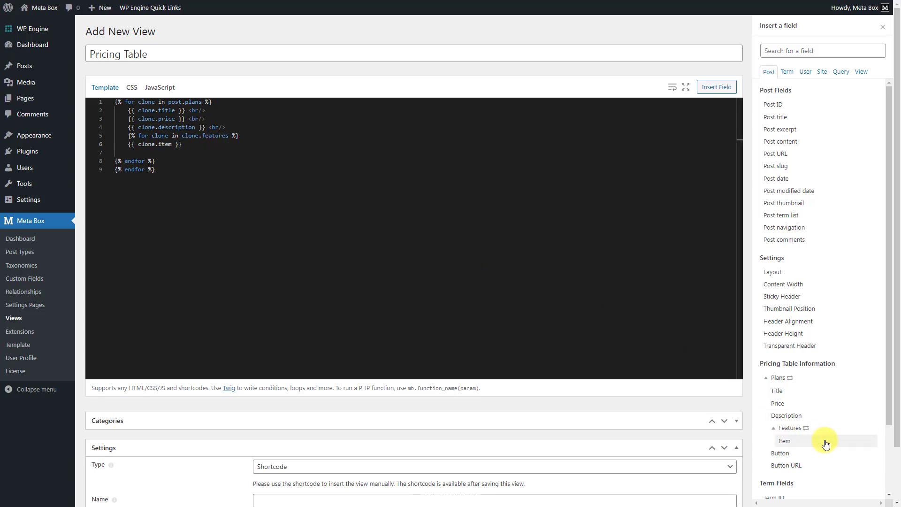
pyautogui.click(272, 147)
pyautogui.write('<br/>')
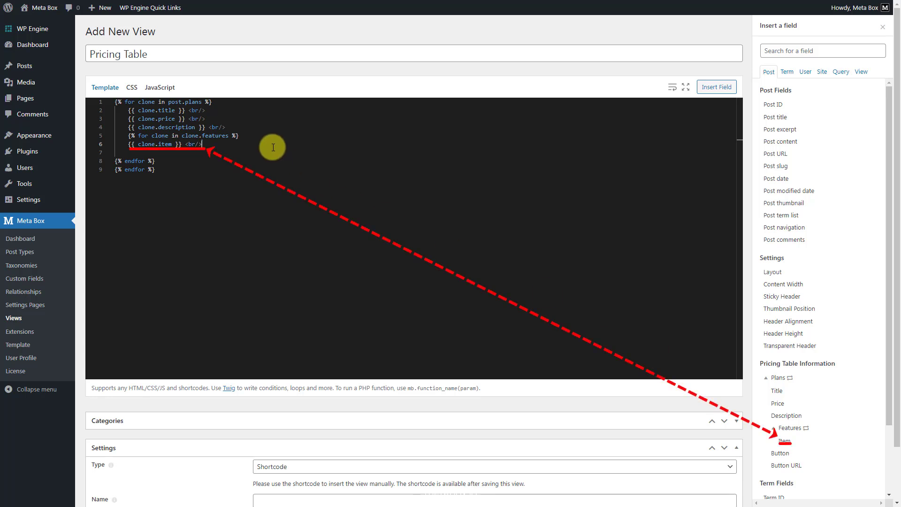
# - Indent the Item line and the Features loop's endfor line, and remove the blank line between them
pyautogui.click(129, 145)
pyautogui.press('Tab')
pyautogui.click(115, 161)
pyautogui.press('Tab')
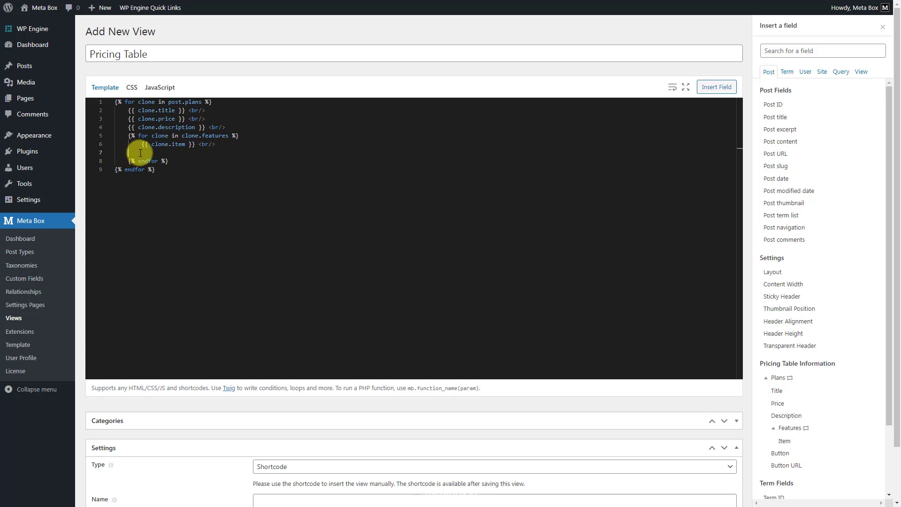
pyautogui.press('Delete')
# - Insert the Button and Button URL fields after the Features loop, each followed by <br/>, and close the field list
pyautogui.click(205, 152)
pyautogui.press('Return')
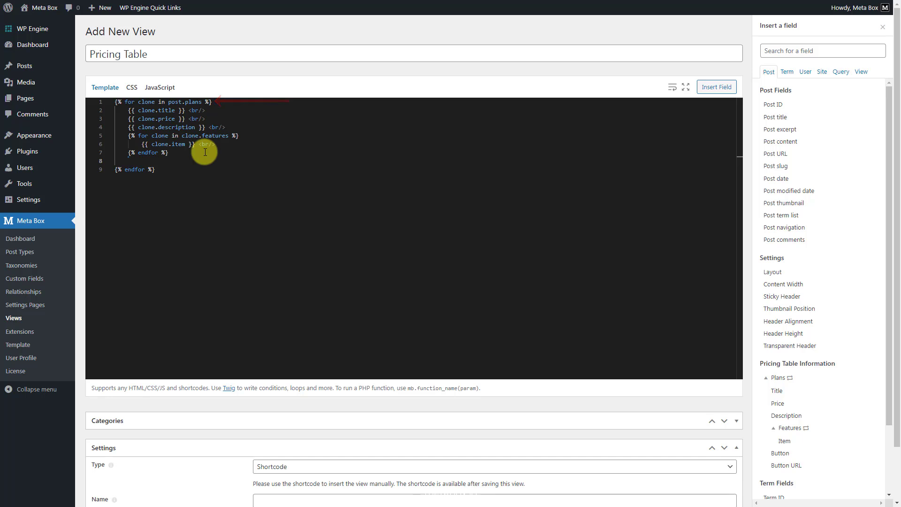
pyautogui.click(841, 454)
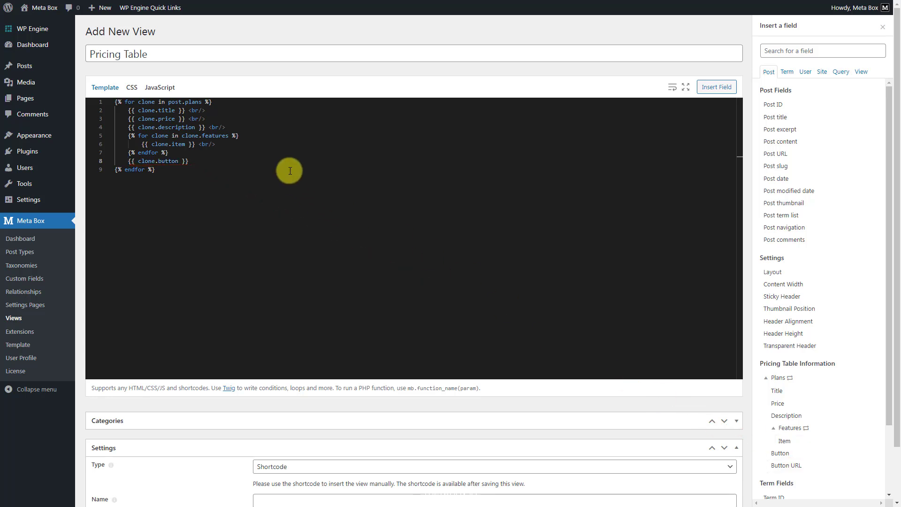
pyautogui.write('<br/>')
pyautogui.press('Return')
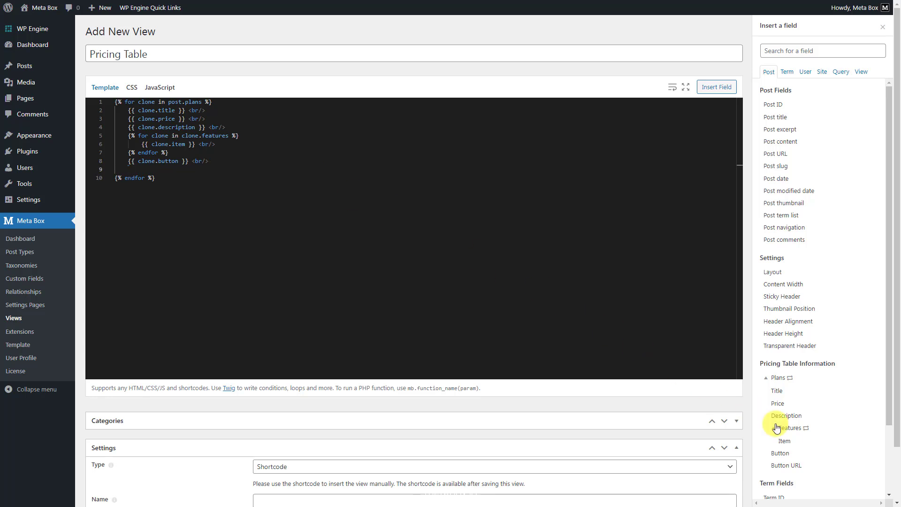
pyautogui.click(830, 466)
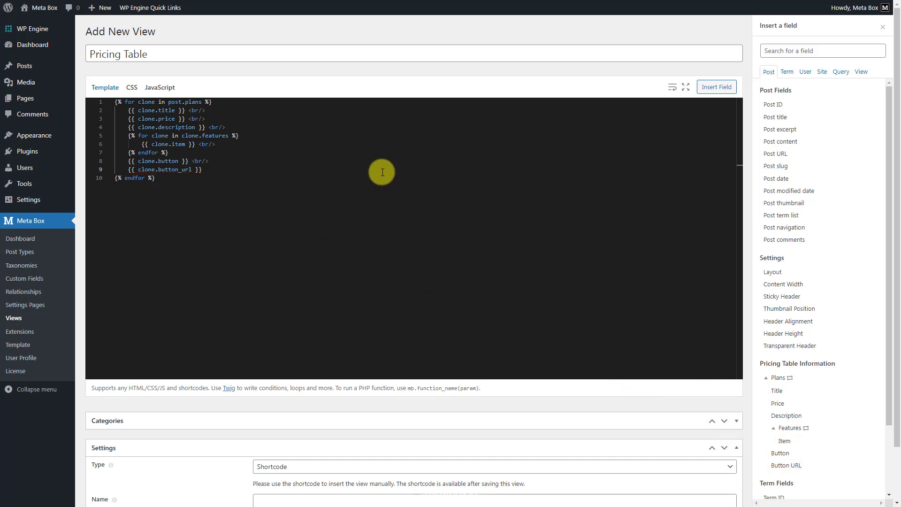
pyautogui.write('<br/>')
pyautogui.click(883, 26)
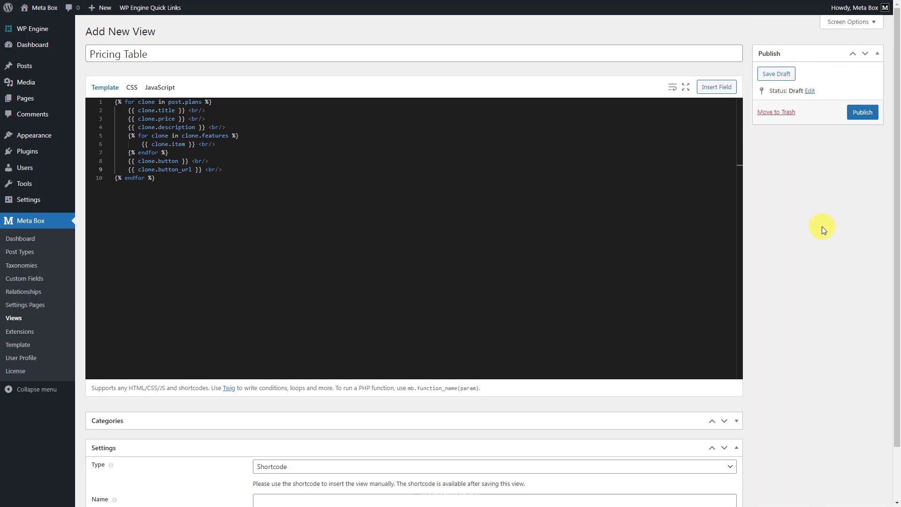
# - Set the view's type to Singular and its location rule to the Pricing Table page
pyautogui.scroll(-2, 822, 226)
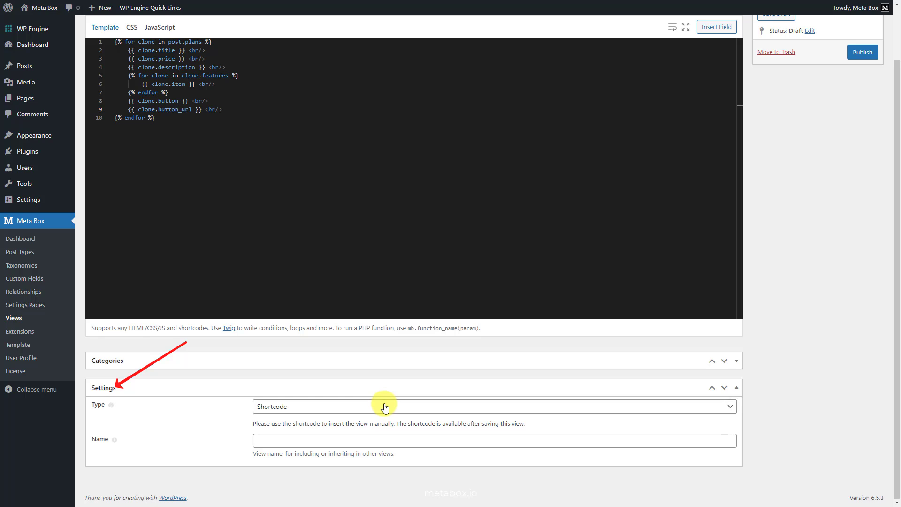
pyautogui.click(385, 407)
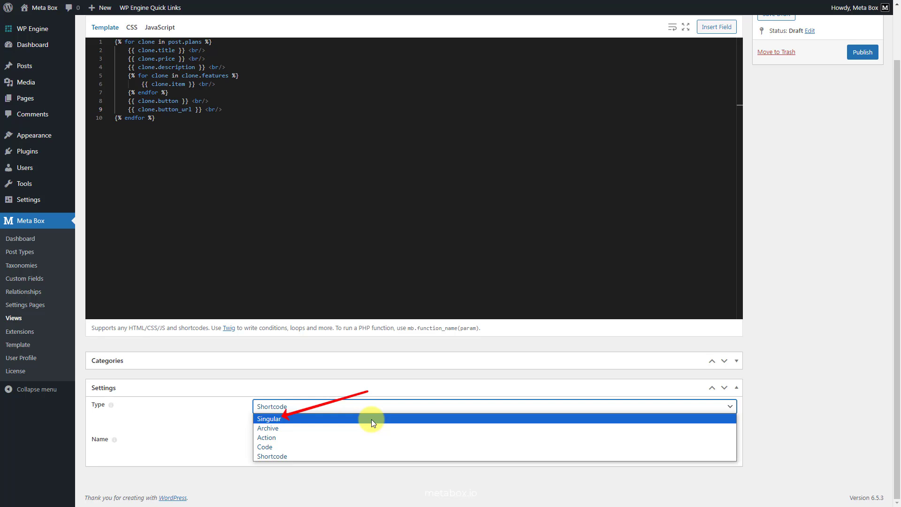
pyautogui.click(371, 419)
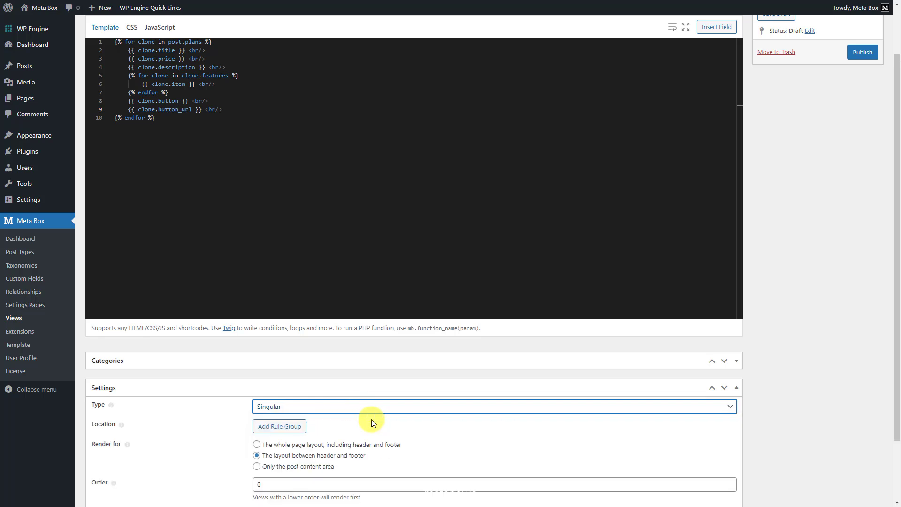
pyautogui.click(276, 427)
pyautogui.click(342, 425)
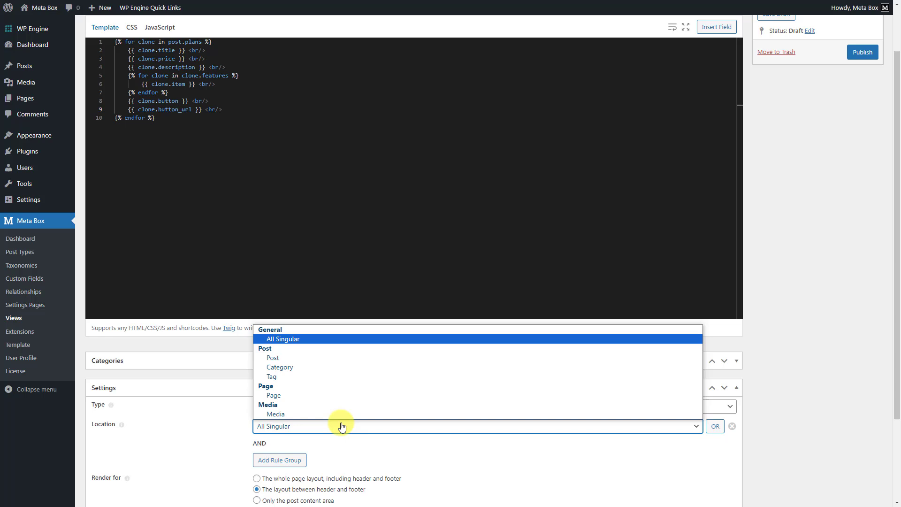
pyautogui.click(350, 395)
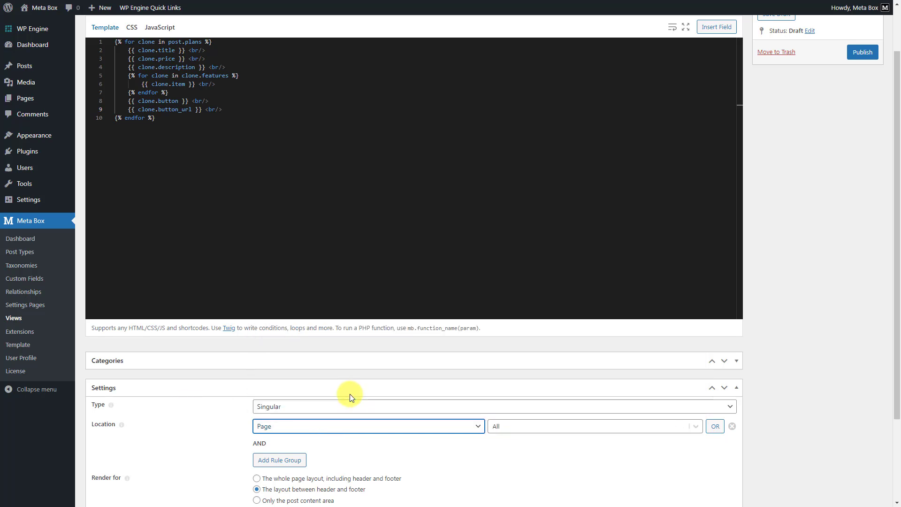
pyautogui.click(559, 427)
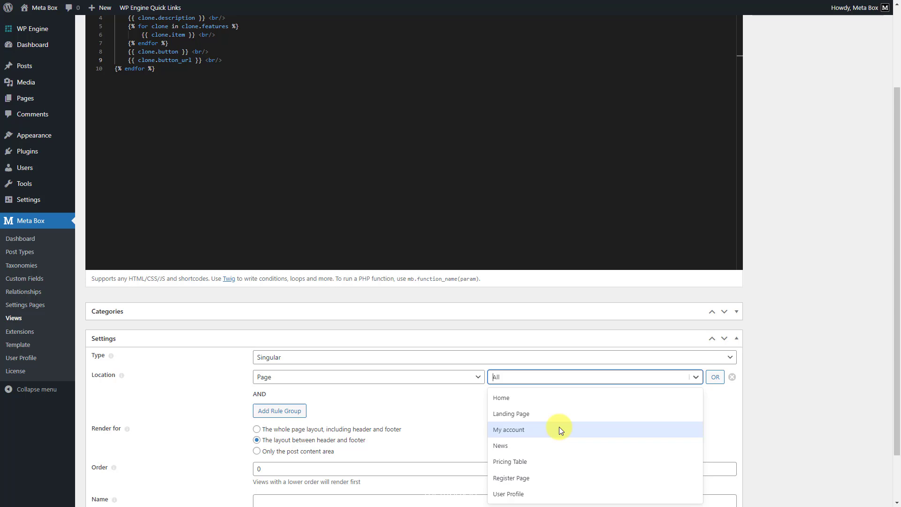
pyautogui.click(554, 463)
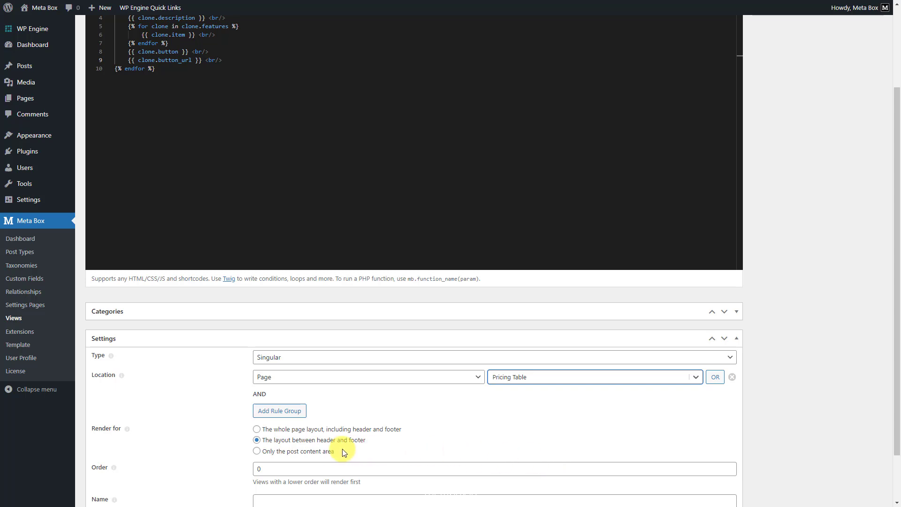
# - Render the view only for the post content area, replacing the post content, and publish it
pyautogui.click(318, 451)
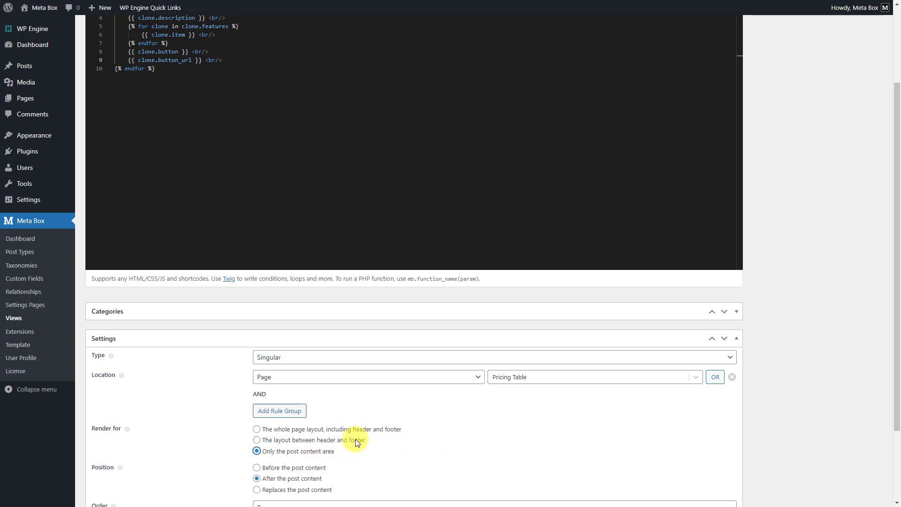
pyautogui.click(299, 491)
pyautogui.scroll(3, 815, 381)
pyautogui.click(863, 114)
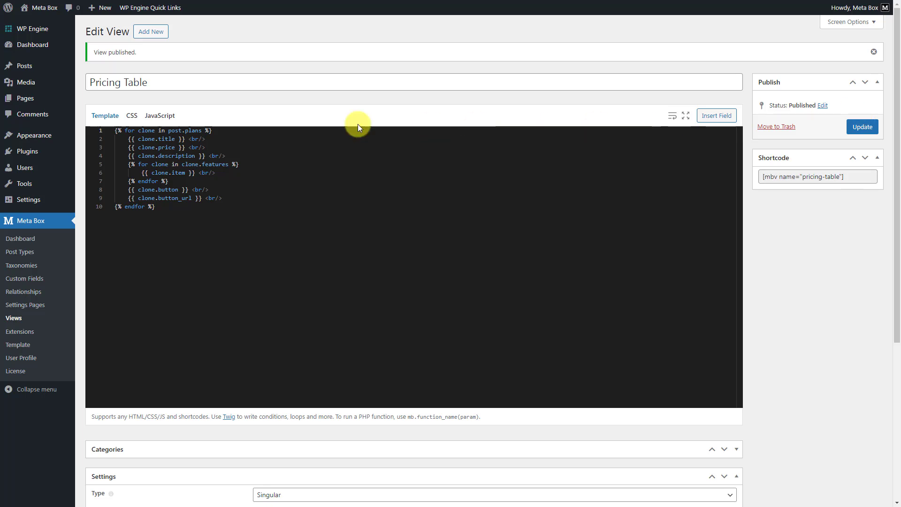
# - View the published Pricing Table page on the front end to examine the plan data
pyautogui.click(91, 100)
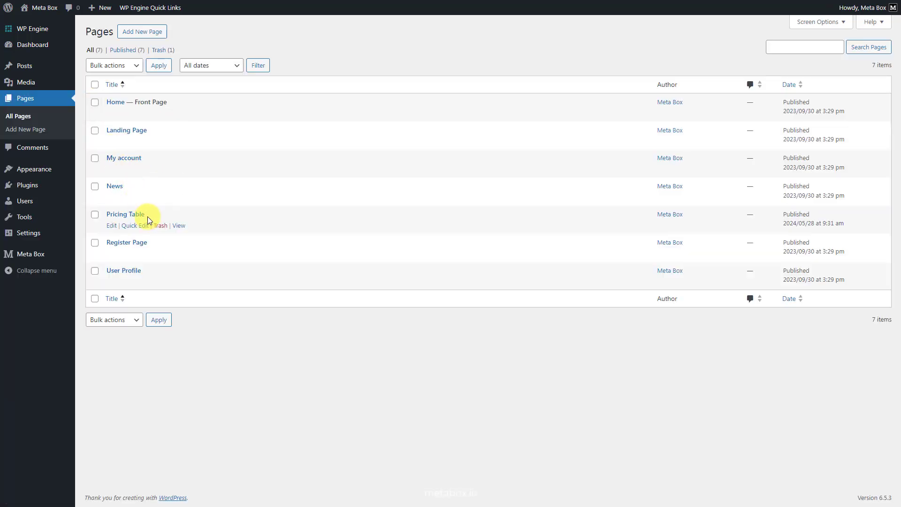
pyautogui.click(177, 228)
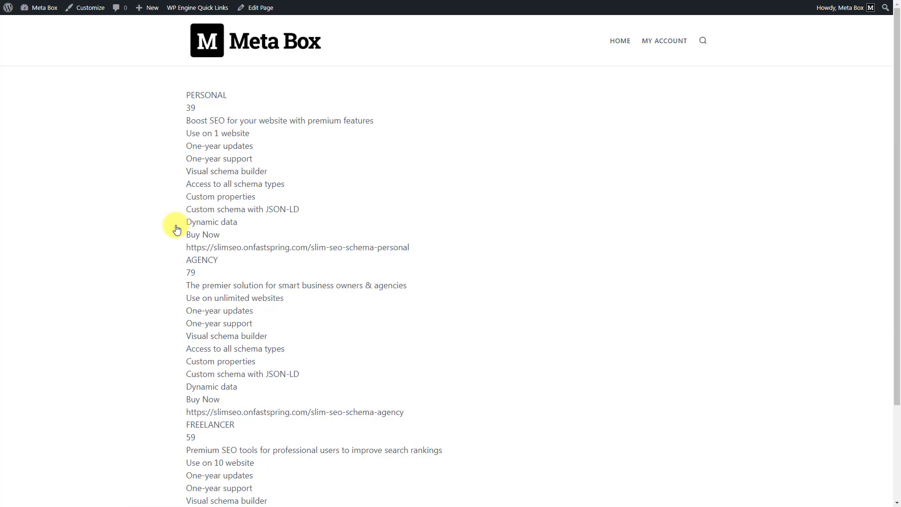
# - Examine the remaining plan entries down to the end of the published page
pyautogui.scroll(-3, 177, 229)
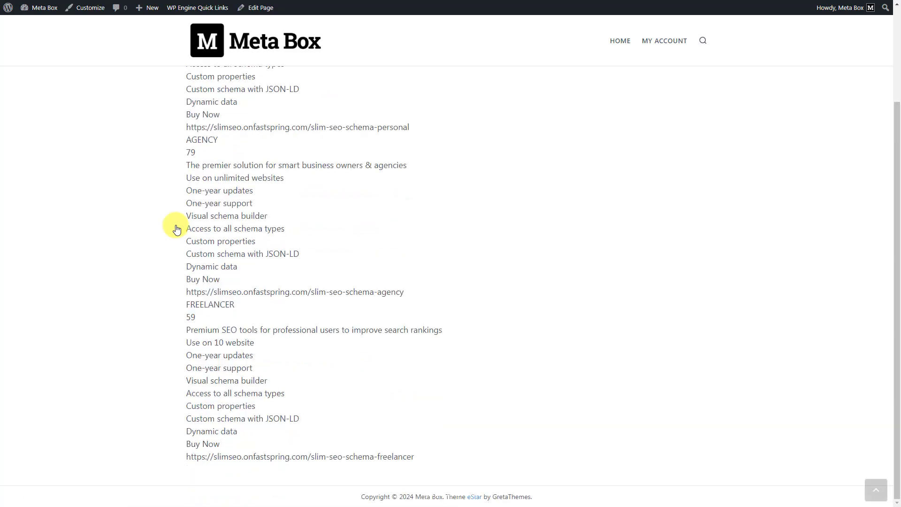
pyautogui.scroll(3, 177, 229)
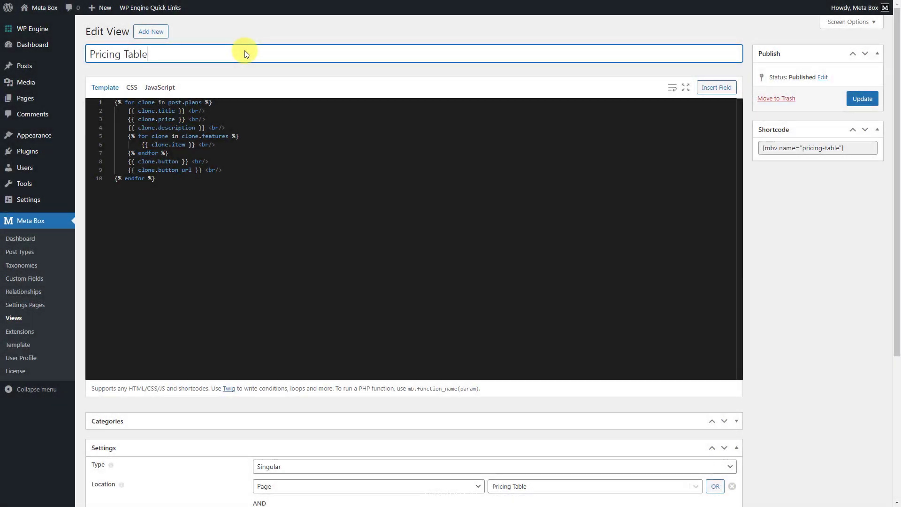
pyautogui.click(116, 102)
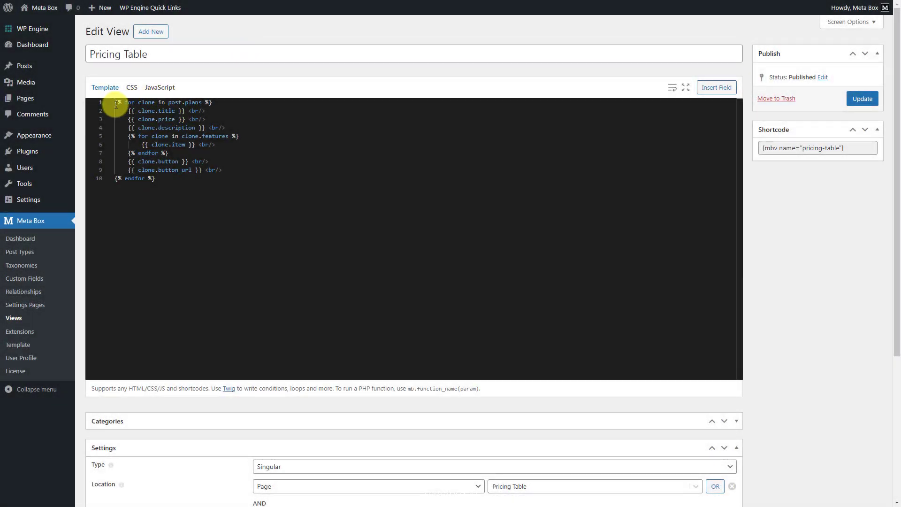
pyautogui.press('Return')
pyautogui.press('Return')
pyautogui.click(116, 105)
pyautogui.write('<link rel="stylesheet" href="https://cdnjs.cloudflare.com/ajax/libs/font-awesome/5.15.4/css/all.min.css" />')
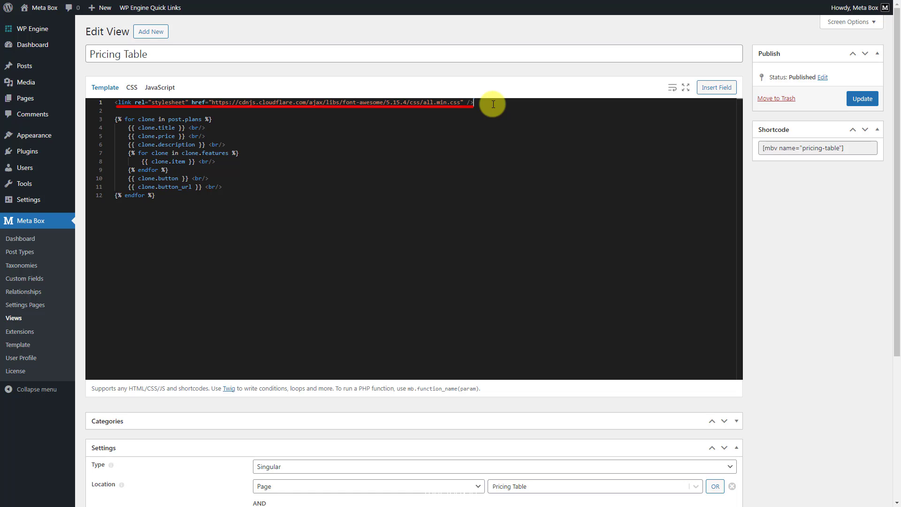
# - Below the stylesheet link, open a div with class mb-pricing-container and a nested div with class mb-content
pyautogui.press('Return')
pyautogui.press('Return')
pyautogui.write('<div class="mb-pricing-container">')
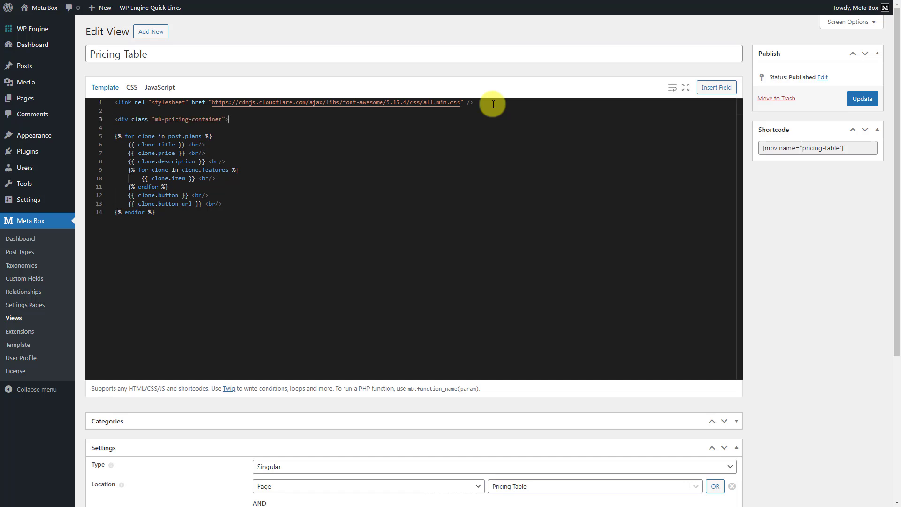
pyautogui.press('Return')
pyautogui.write('<div class="mb-content">')
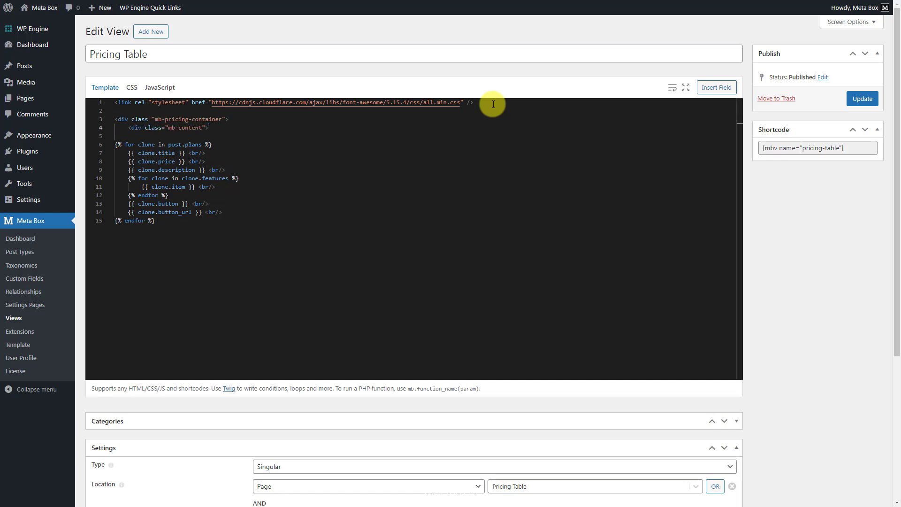
# - Move the plans loop's opening line directly inside the mb-content div and open a div with class mb-item within the loop
pyautogui.click(226, 146)
pyautogui.moveTo(199, 145); pyautogui.dragTo(116, 145)
pyautogui.hotkey('ctrl', 'x')
pyautogui.click(235, 125)
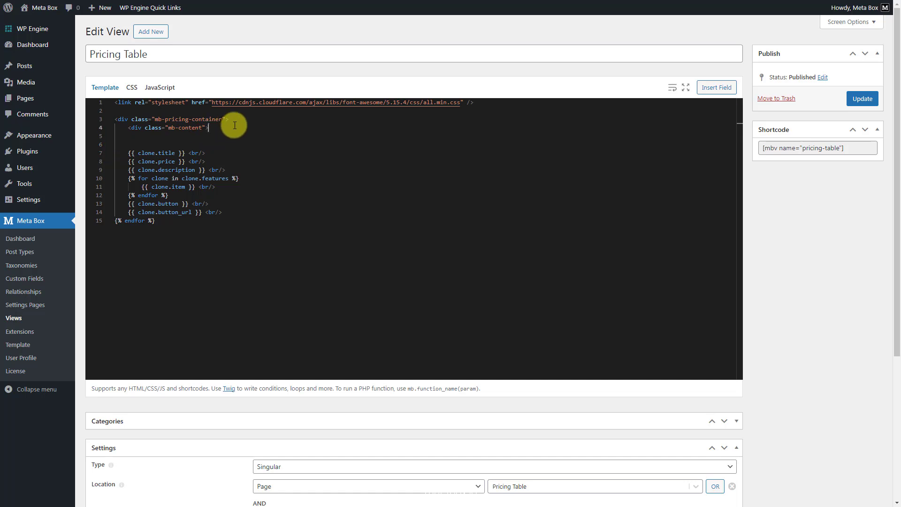
pyautogui.press('Return')
pyautogui.hotkey('ctrl', 'v')
pyautogui.press('Return')
pyautogui.hotkey('ctrl', 'v')
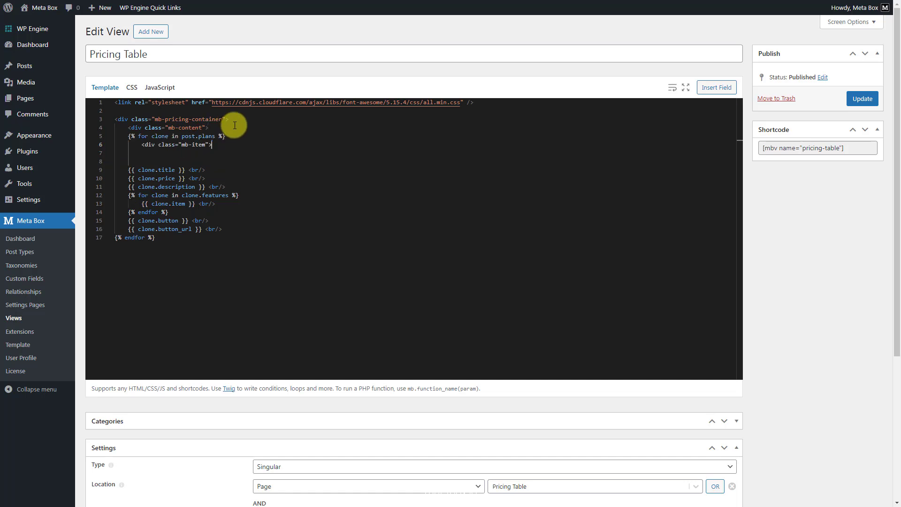
# - Wrap the {{ clone.title }} field in a div with class mb-title inside the mb-item div
pyautogui.press('Return')
pyautogui.write('<div class="mb-title">')
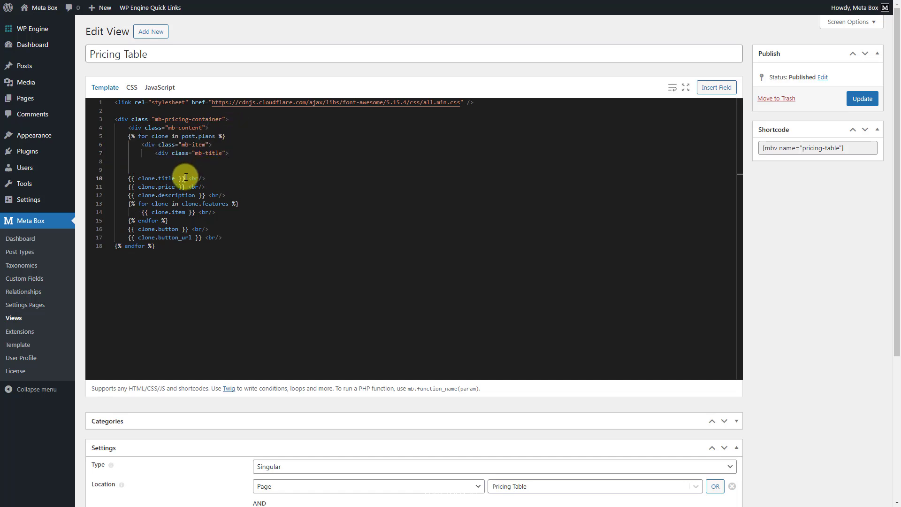
pyautogui.moveTo(186, 178); pyautogui.dragTo(129, 179)
pyautogui.hotkey('ctrl', 'x')
pyautogui.click(245, 151)
pyautogui.hotkey('ctrl', 'v')
pyautogui.write('</div>')
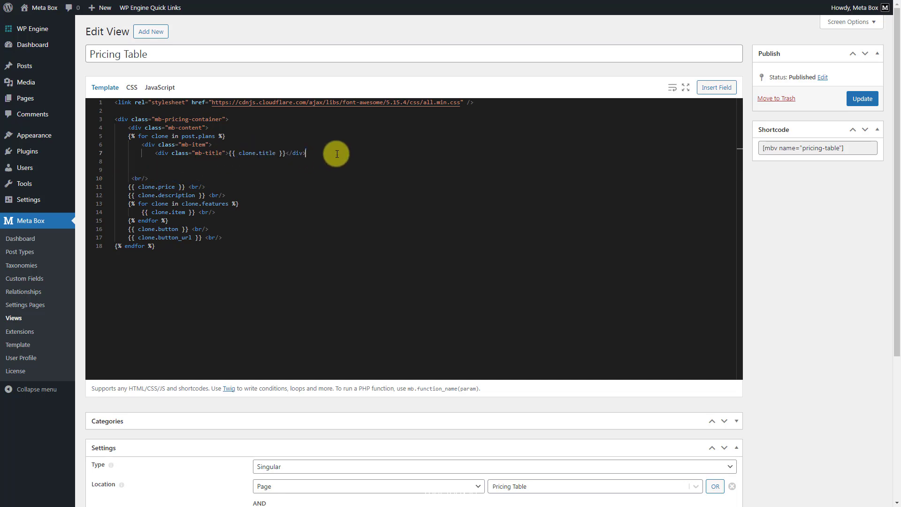
# - Wrap the {{ clone.price }} field in a div with class mb-price, preceded by $ and followed by /Year
pyautogui.press('Return')
pyautogui.write('<div class="mb-price">$')
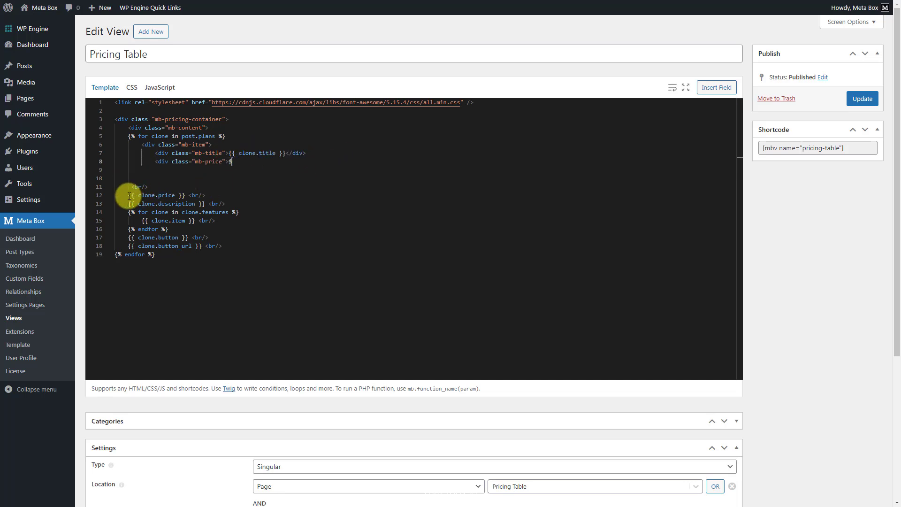
pyautogui.moveTo(128, 195); pyautogui.dragTo(183, 193)
pyautogui.hotkey('ctrl', 'x')
pyautogui.click(350, 162)
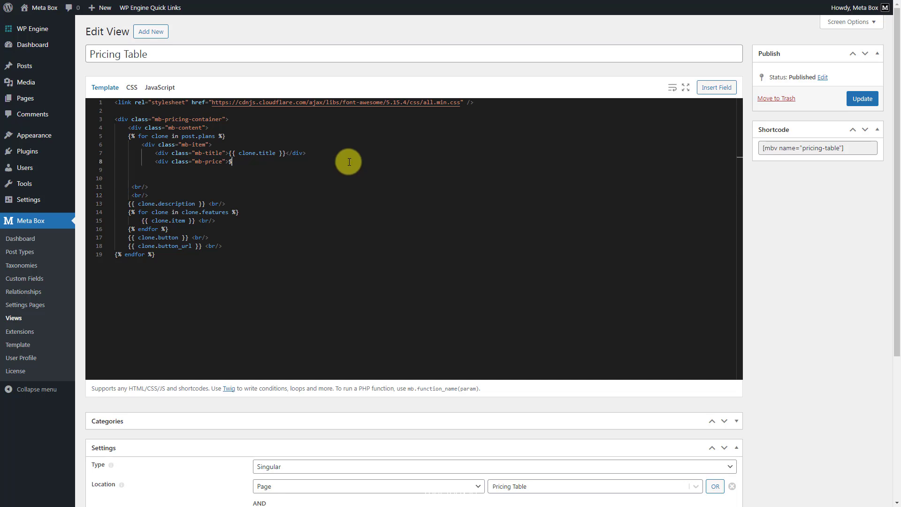
pyautogui.hotkey('ctrl', 'v')
pyautogui.write('/Year</div>')
# - Wrap the {{ clone.description }} field in a div with class mb-description below the price
pyautogui.press('Return')
pyautogui.write('<div class="mb-description">')
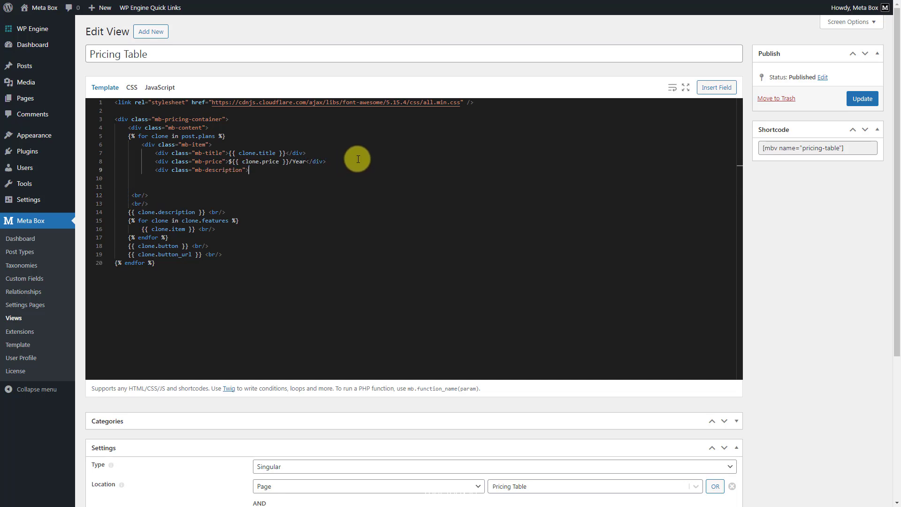
pyautogui.moveTo(130, 212); pyautogui.dragTo(204, 209)
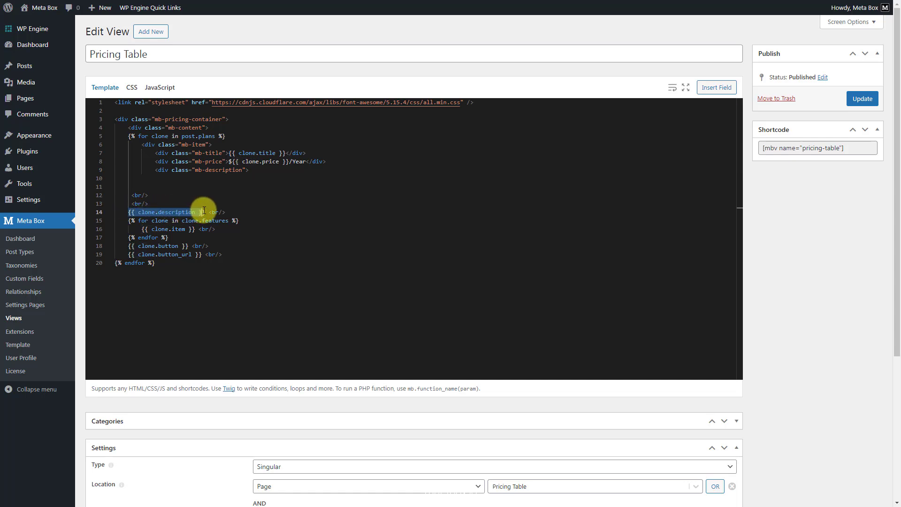
pyautogui.hotkey('ctrl', 'x')
pyautogui.click(382, 169)
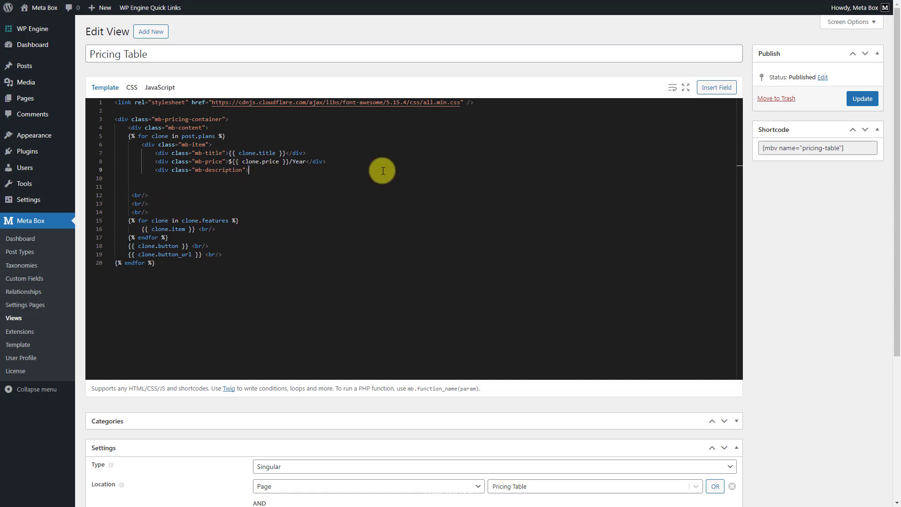
pyautogui.hotkey('ctrl', 'v')
pyautogui.write('</div>')
pyautogui.press('Return')
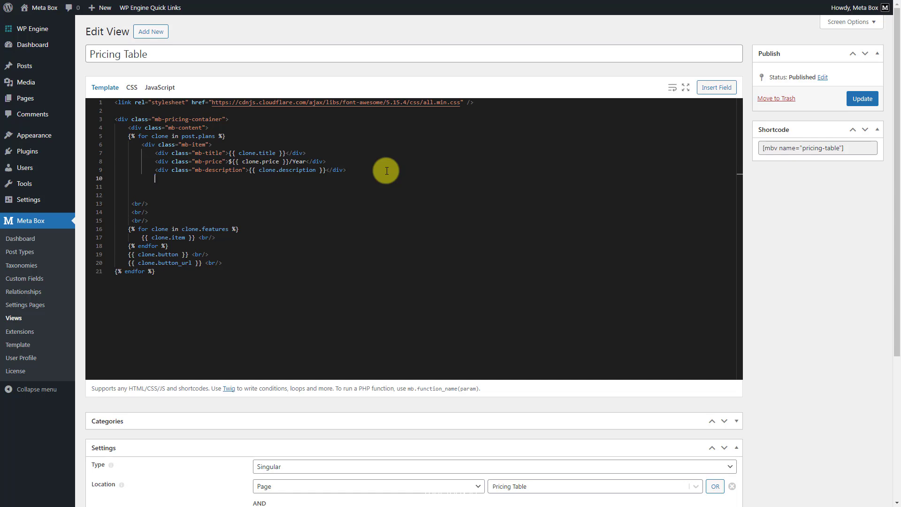
# - Open a div with class mb-features below the description and move the features loop's opening line into it
pyautogui.write('<div class="mb-features">')
pyautogui.moveTo(243, 229); pyautogui.dragTo(128, 229)
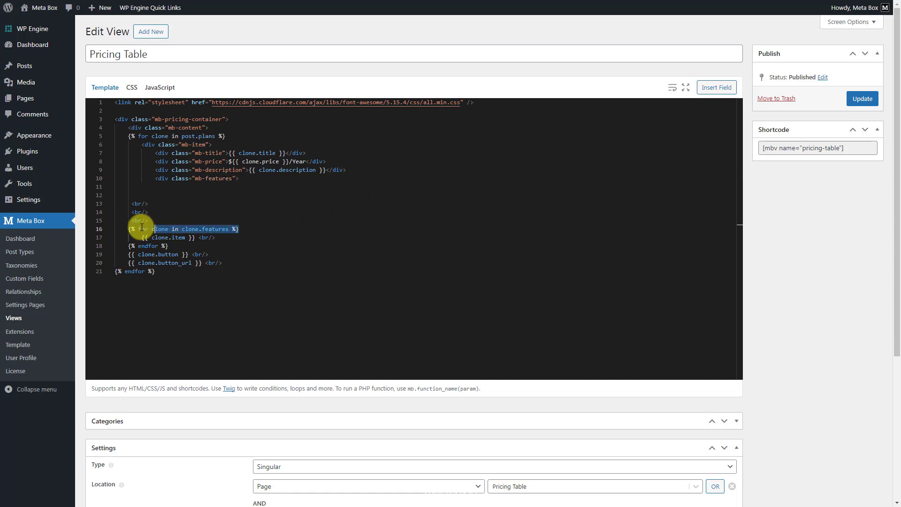
pyautogui.press('BackSpace')
pyautogui.click(254, 182)
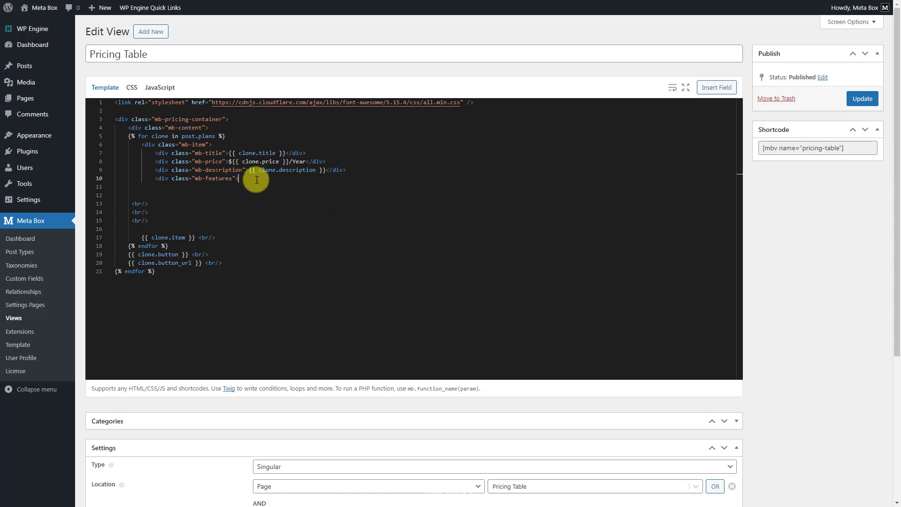
pyautogui.press('Return')
pyautogui.hotkey('ctrl', 'v')
# - Inside the features loop, open a div with class item-feature and add an <i> icon with class fa fa-check-circle
pyautogui.press('Return')
pyautogui.write('<div class="item-feature">')
pyautogui.press('Return')
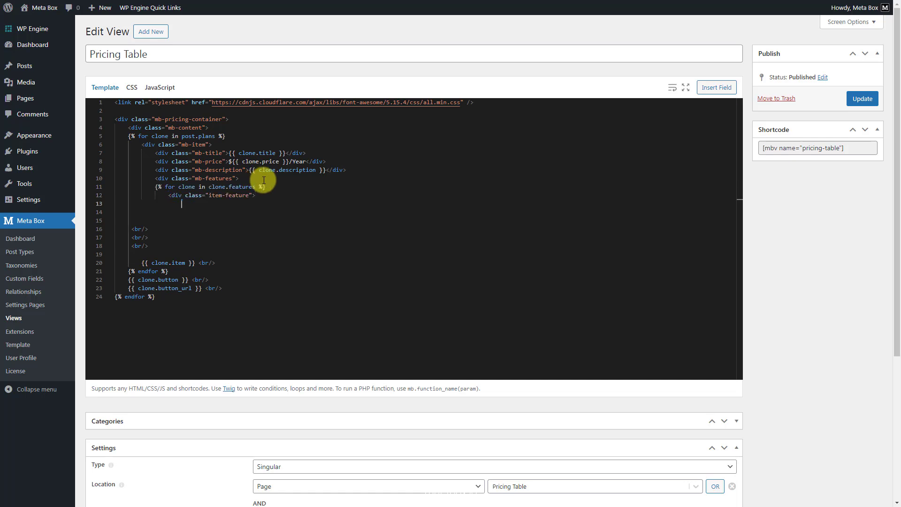
pyautogui.hotkey('ctrl', 'v')
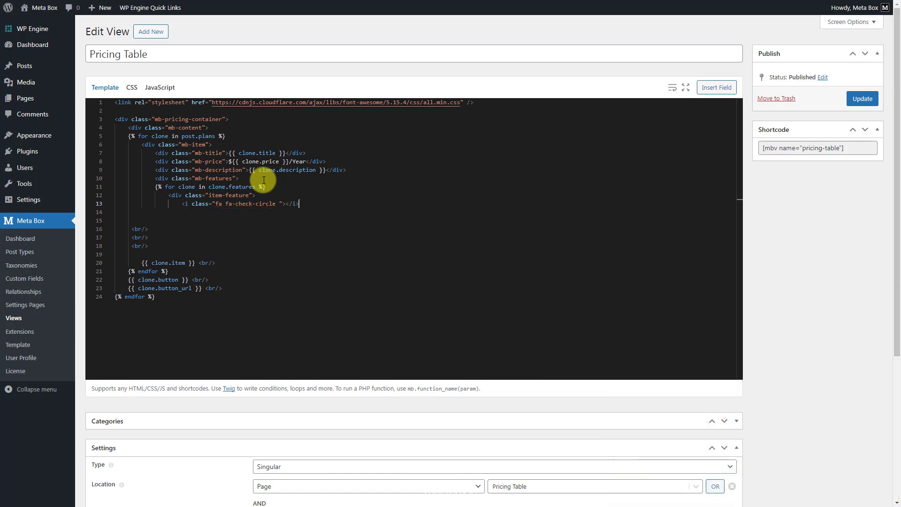
# - Move the {{ clone.item }} field below the check icon and close the item-feature div
pyautogui.press('Return')
pyautogui.moveTo(141, 271); pyautogui.dragTo(195, 270)
pyautogui.hotkey('ctrl', 'x')
pyautogui.click(310, 204)
pyautogui.press('Return')
pyautogui.hotkey('ctrl', 'v')
pyautogui.press('Return')
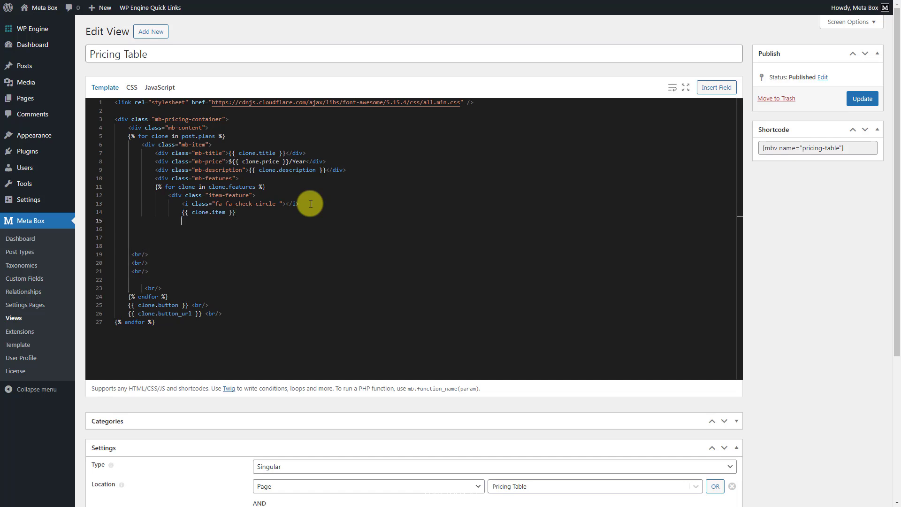
pyautogui.press('BackSpace')
pyautogui.write('</div>')
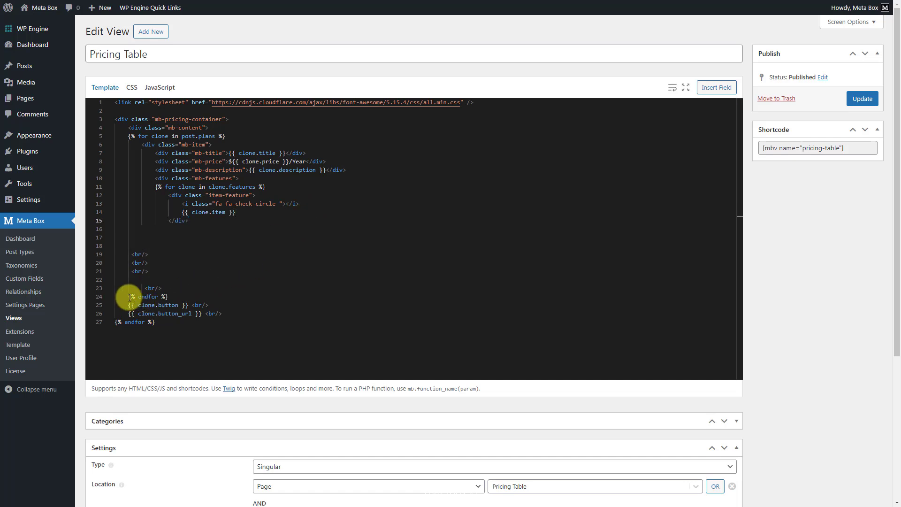
# - Move the features loop's {% endfor %} below the item-feature div and close the mb-features div
pyautogui.moveTo(129, 296); pyautogui.dragTo(171, 297)
pyautogui.hotkey('ctrl', 'x')
pyautogui.click(210, 221)
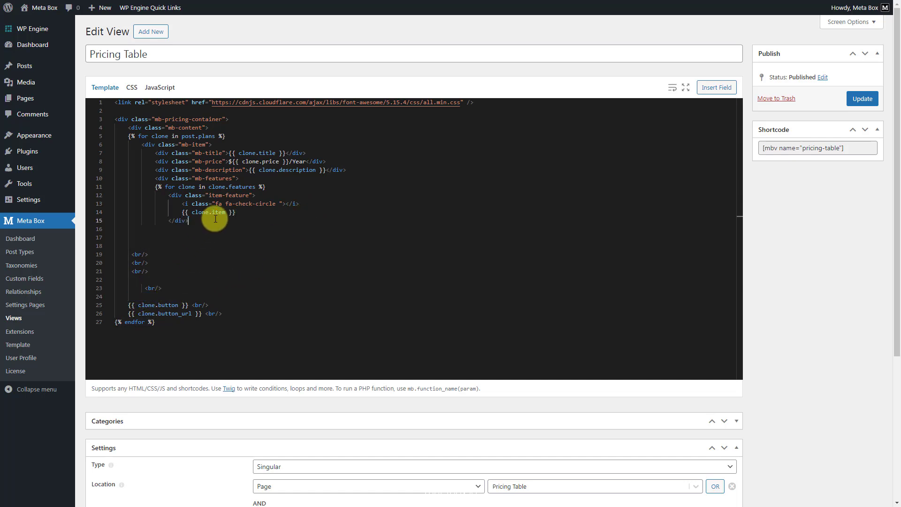
pyautogui.press('Return')
pyautogui.hotkey('ctrl', 'v')
pyautogui.press('Return')
pyautogui.write('</div>')
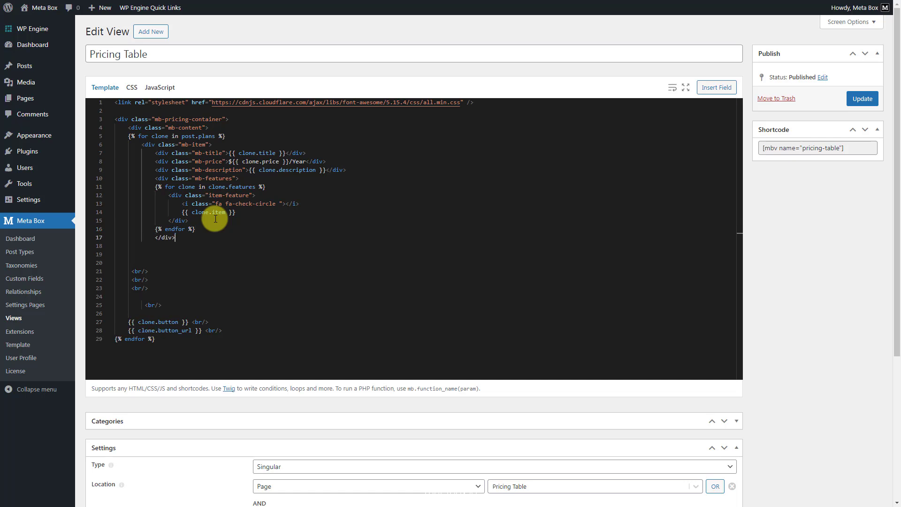
# - Open a div with class mb-button and start a link in it that uses {{ clone.button_url }} as its href
pyautogui.press('Return')
pyautogui.write('<div class="mb-button">')
pyautogui.press('Return')
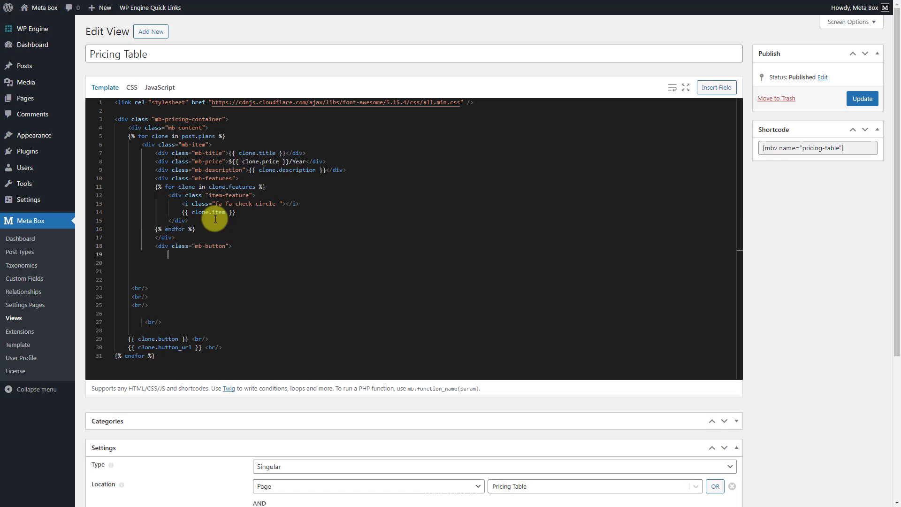
pyautogui.press('Tab')
pyautogui.write('<a href="')
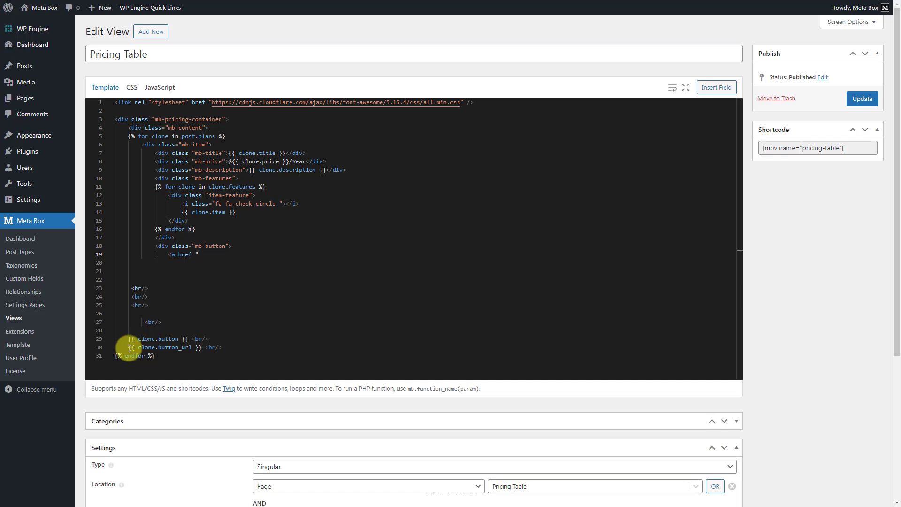
pyautogui.moveTo(130, 347); pyautogui.dragTo(201, 346)
pyautogui.hotkey('ctrl', 'x')
pyautogui.click(239, 254)
pyautogui.hotkey('ctrl', 'v')
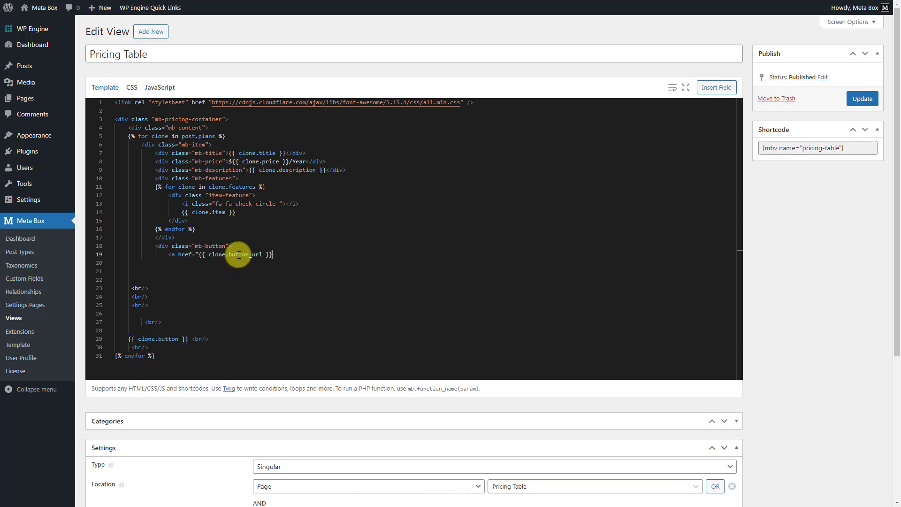
pyautogui.write('">')
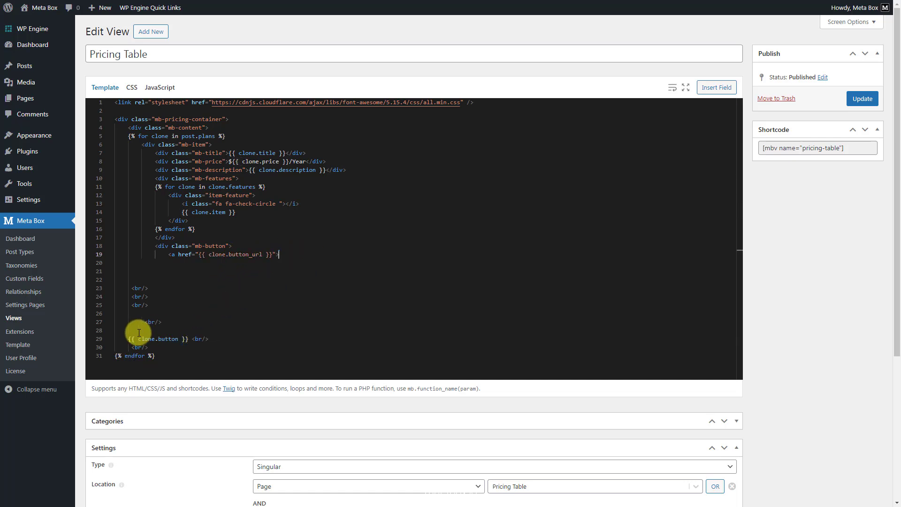
# - Use {{ clone.button }} as the link text and close the link, the mb-button div and the mb-item div
pyautogui.moveTo(129, 339); pyautogui.dragTo(186, 338)
pyautogui.hotkey('ctrl', 'x')
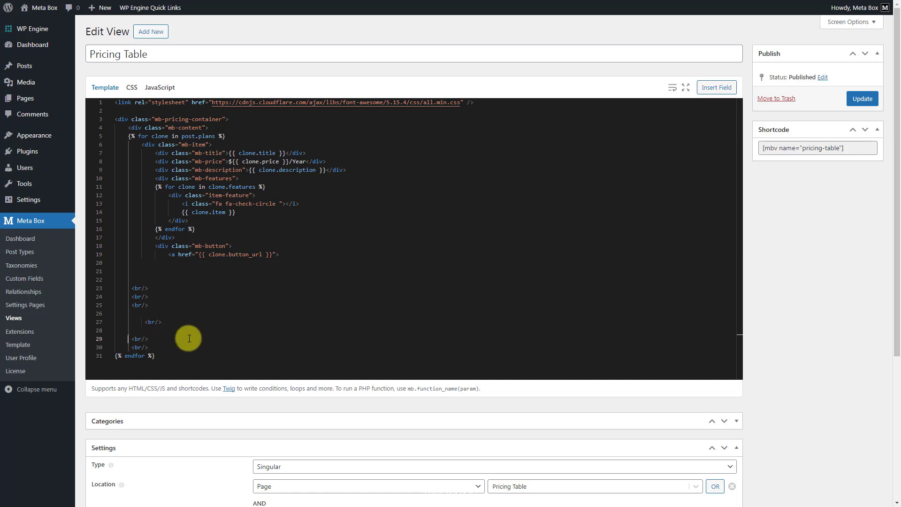
pyautogui.click(320, 255)
pyautogui.hotkey('ctrl', 'v')
pyautogui.write('</a>')
pyautogui.press('Return')
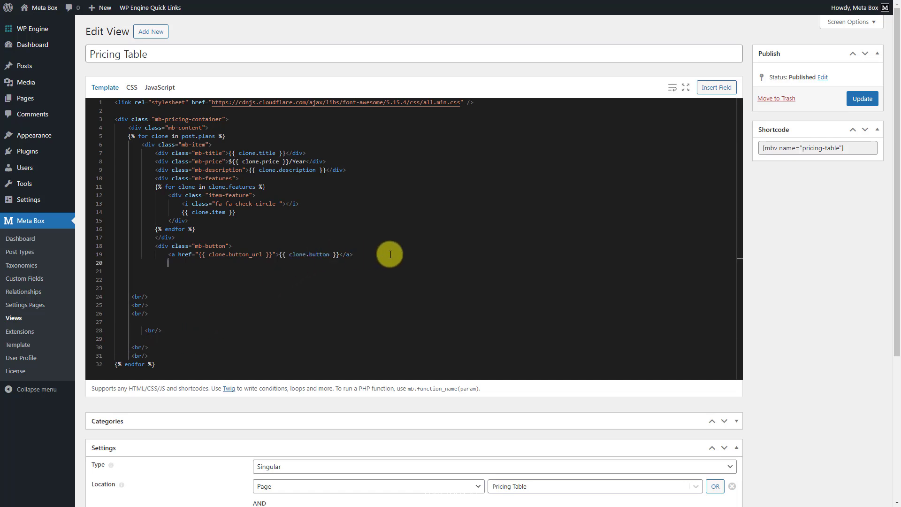
pyautogui.write('</div>')
pyautogui.press('Return')
pyautogui.write('</div>')
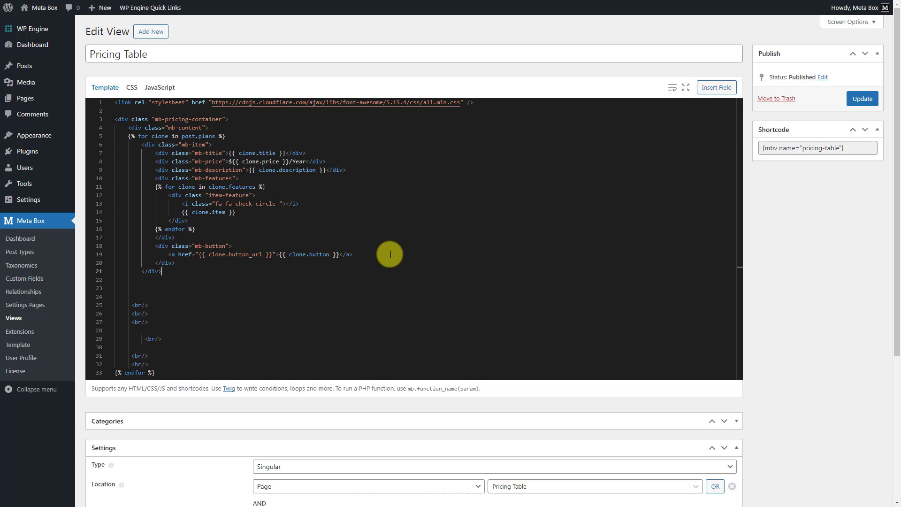
# - Move the plans loop's {% endfor %} directly below the closed mb-item div
pyautogui.moveTo(156, 373); pyautogui.dragTo(113, 374)
pyautogui.hotkey('ctrl', 'x')
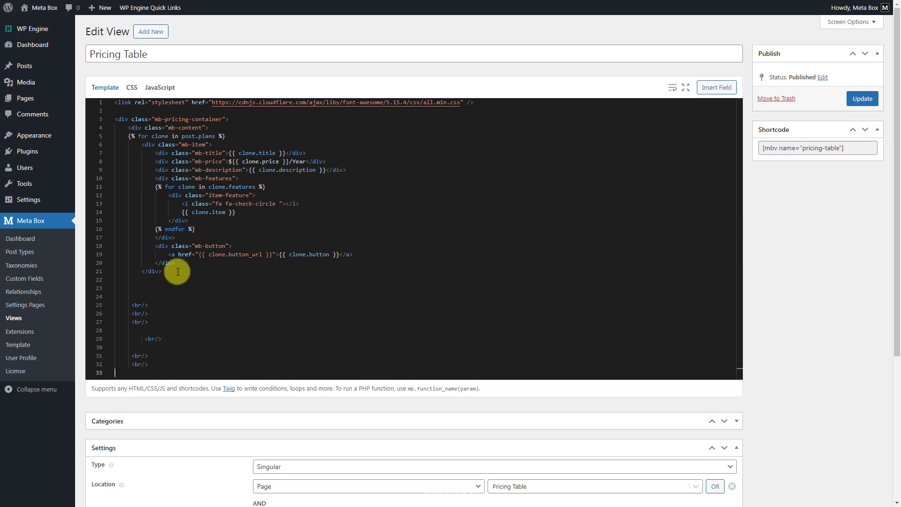
pyautogui.click(178, 272)
pyautogui.press('Return')
pyautogui.hotkey('ctrl', 'v')
pyautogui.press('Return')
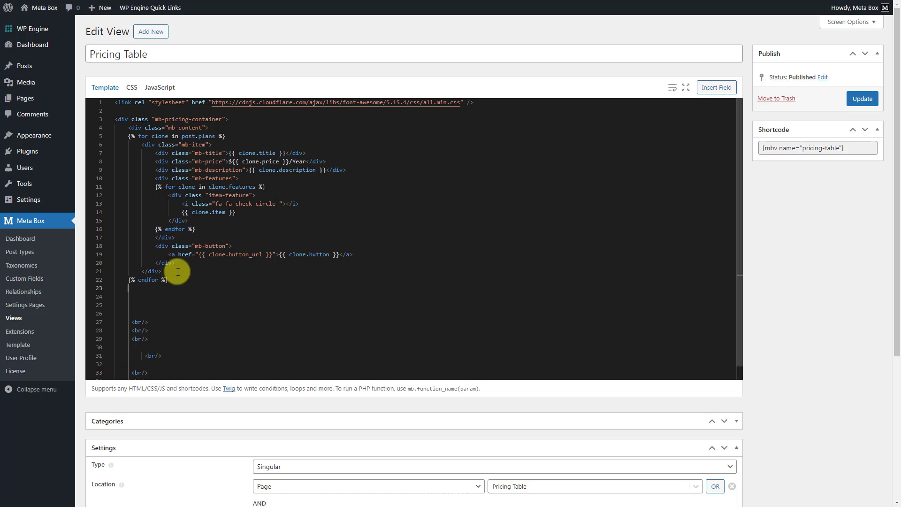
# - Close the mb-content and mb-pricing-container divs and delete the leftover <br/> tags beneath them
pyautogui.write('</div>')
pyautogui.press('Return')
pyautogui.write('</div>')
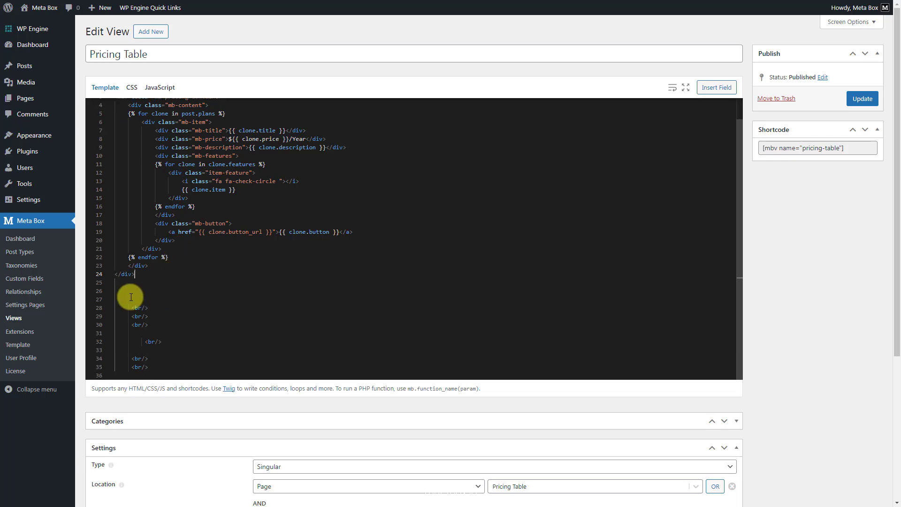
pyautogui.moveTo(128, 308); pyautogui.dragTo(171, 366)
pyautogui.press('BackSpace')
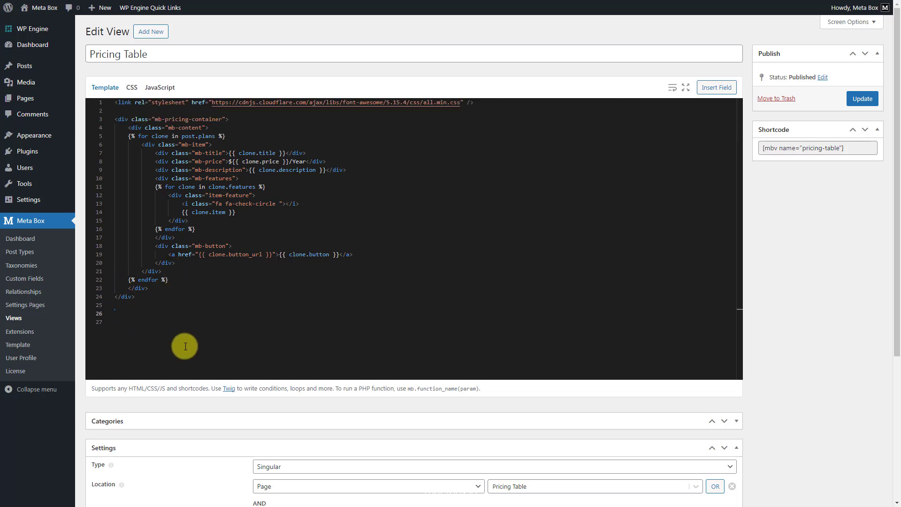
# - Update the Pricing Table view and check how the three plans display on the front-end page
pyautogui.click(862, 99)
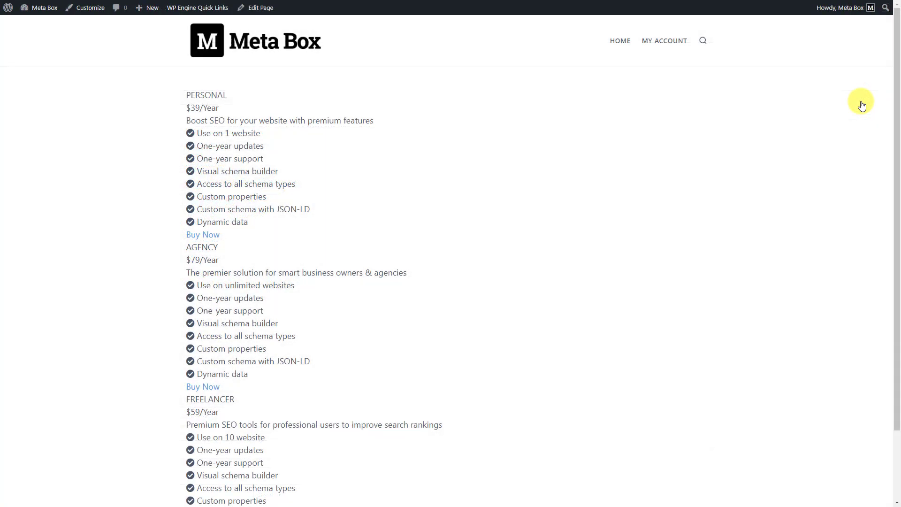
pyautogui.scroll(-2, 863, 105)
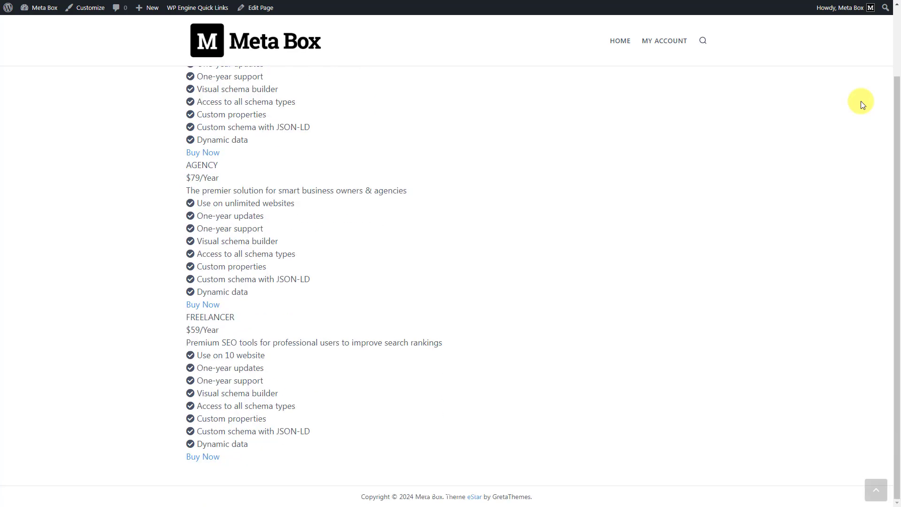
pyautogui.scroll(2, 863, 104)
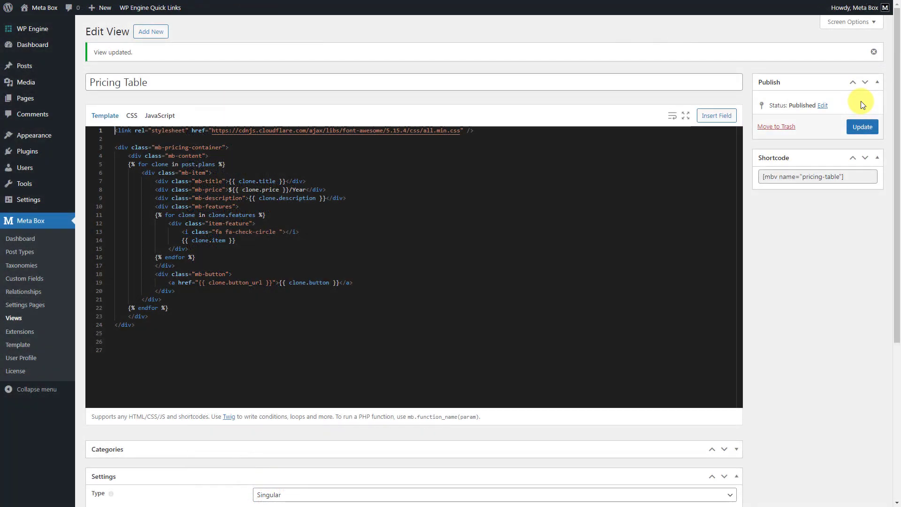
# - Paste the prepared style rules for .mb-content, .mb-item and the other plan classes into the view's CSS and update the view
pyautogui.click(133, 120)
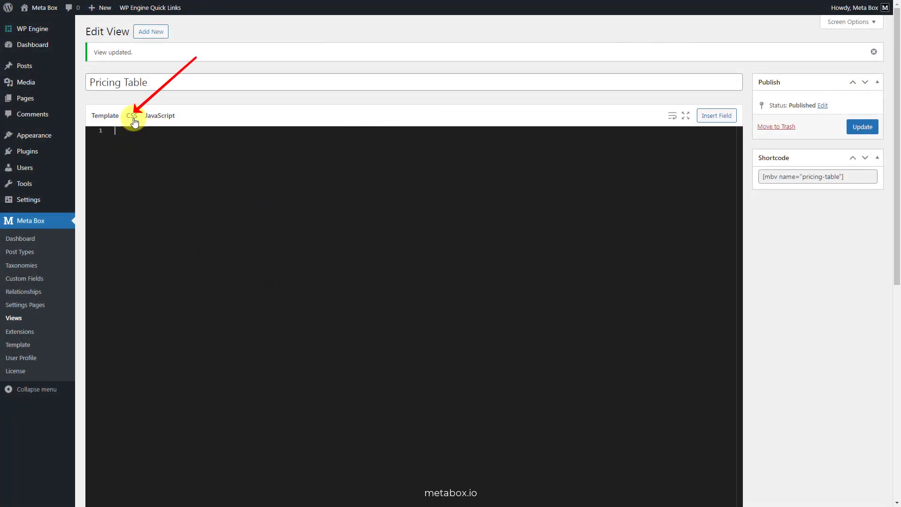
pyautogui.click(395, 138)
pyautogui.hotkey('ctrl', 'v')
pyautogui.scroll(5, 384, 317)
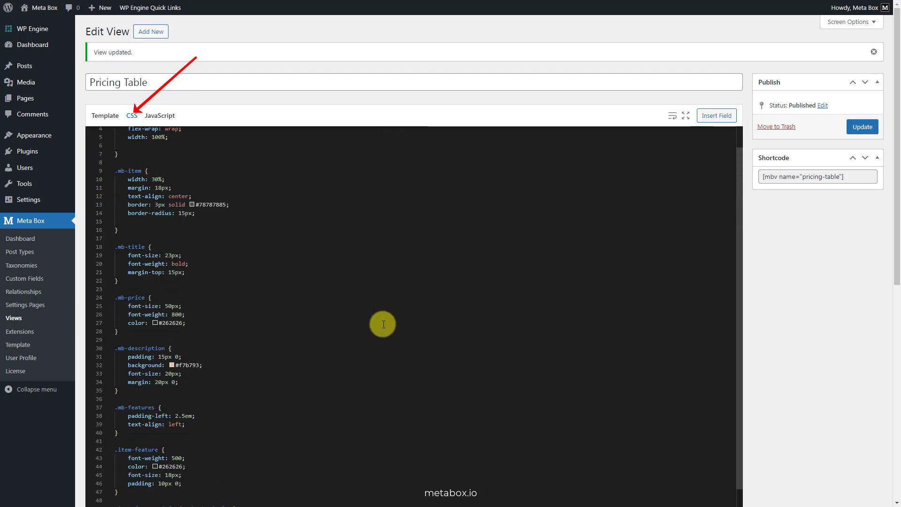
pyautogui.click(863, 128)
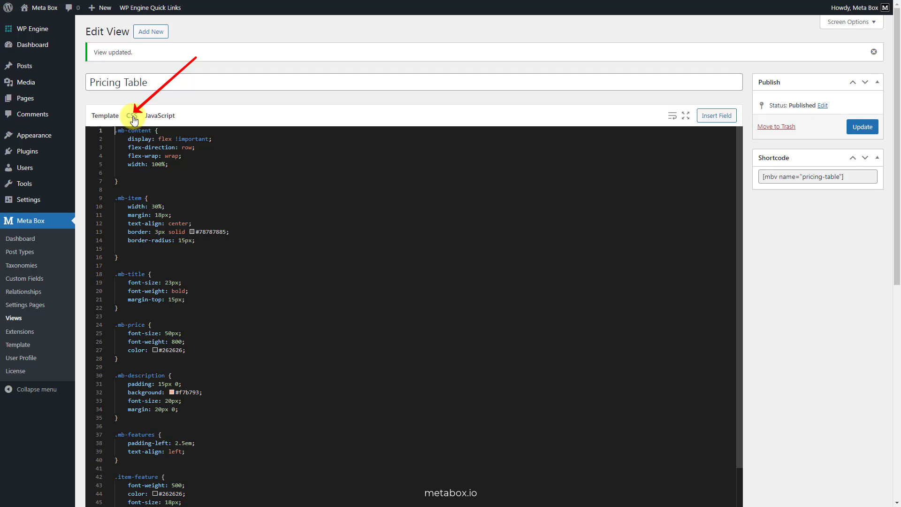
# - Above the existing CSS, add a .mb-pricing-container .mb-item:nth-child(2) rule with border: 5px solid #ef7a37 and transform: scale(1.1), and update the view
pyautogui.press('Return')
pyautogui.press('Return')
pyautogui.press('Return')
pyautogui.click(296, 132)
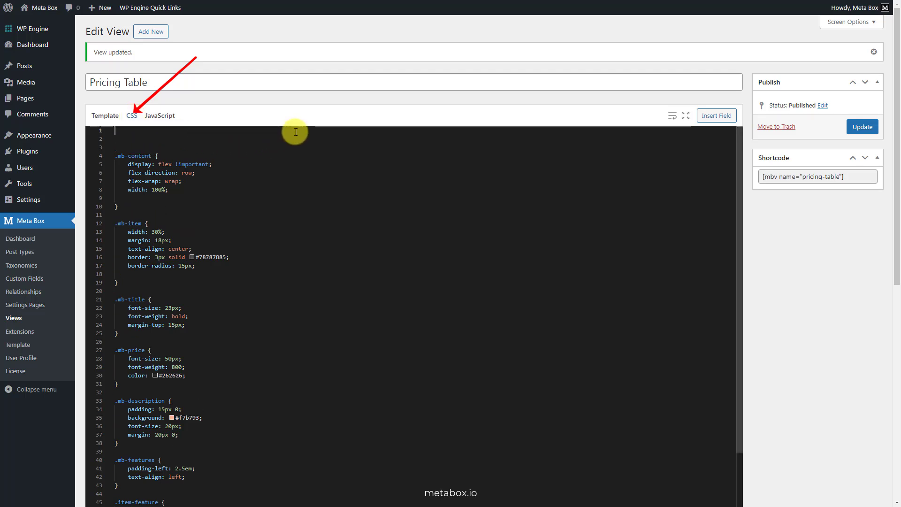
pyautogui.write('.mb-pricing-container .mb-item:nth-child(2) {     border: 5px solid #ef7a37;     transform: scale(1.1); }')
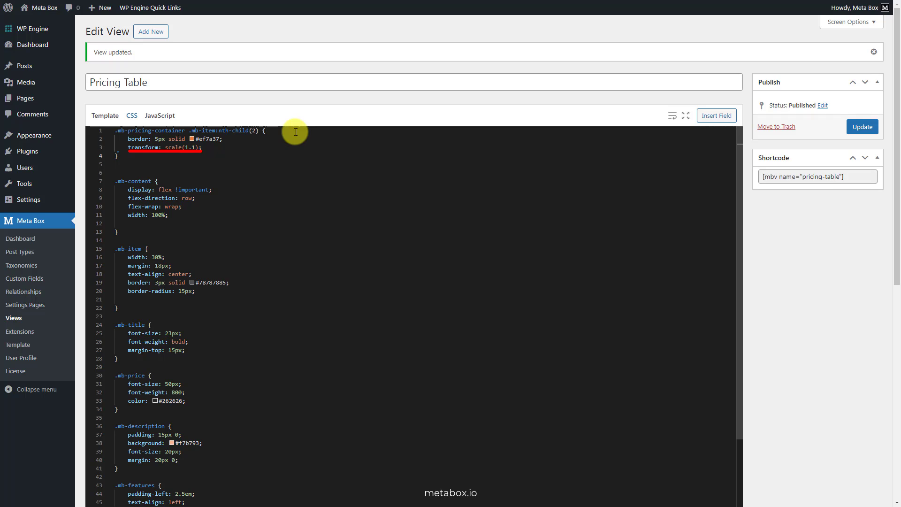
pyautogui.click(863, 127)
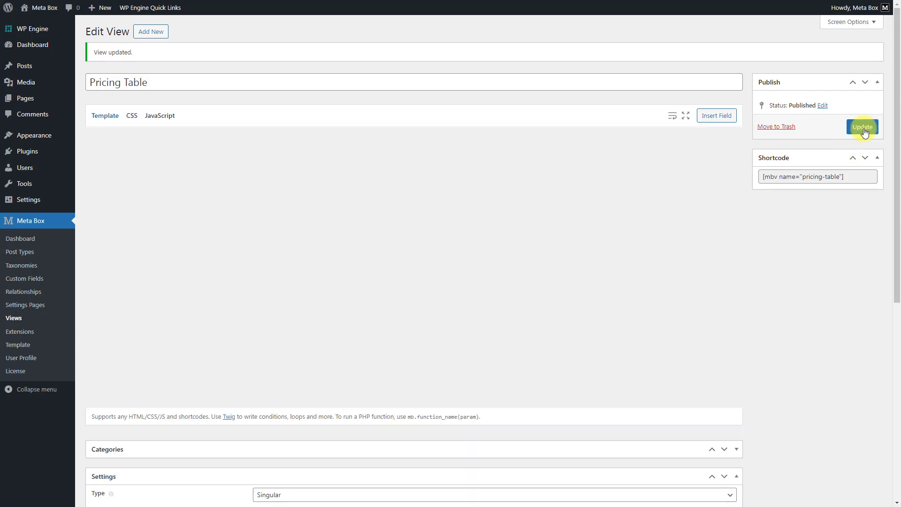